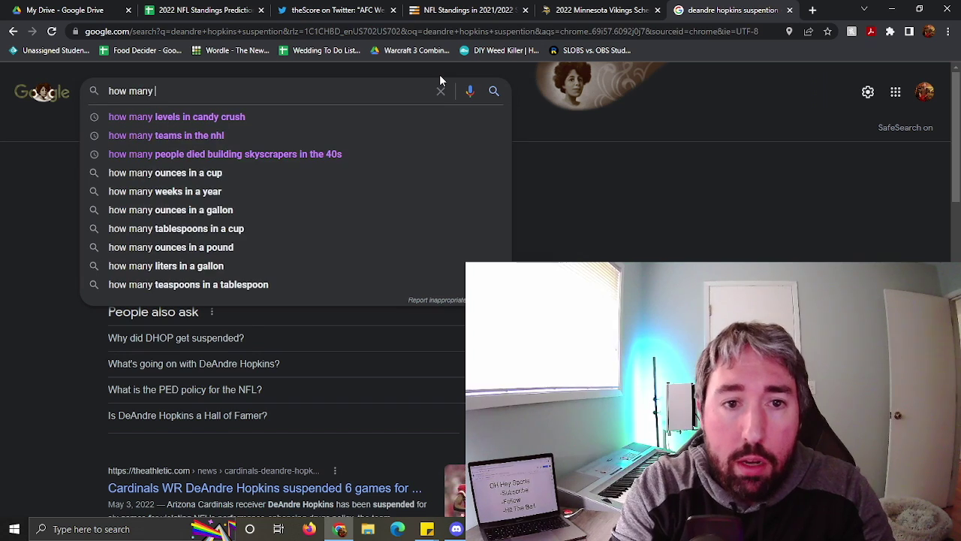
Search Google for "how many games has deandre hopkins suspended", read the featured answer, and close the search page
text(is deandre)
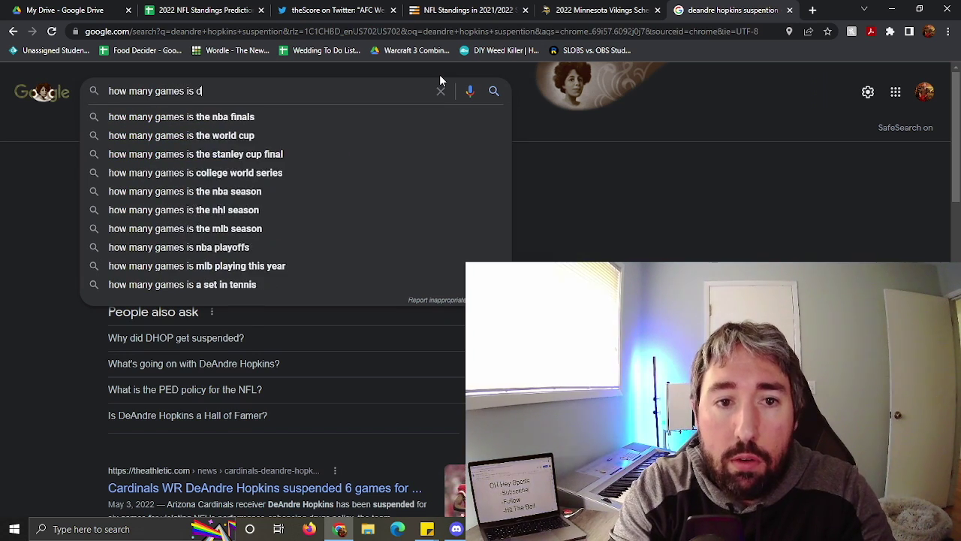
key(Down)
key(BackSpace)
key(BackSpace)
key(BackSpace)
key(BackSpace)
key(BackSpace)
key(BackSpace)
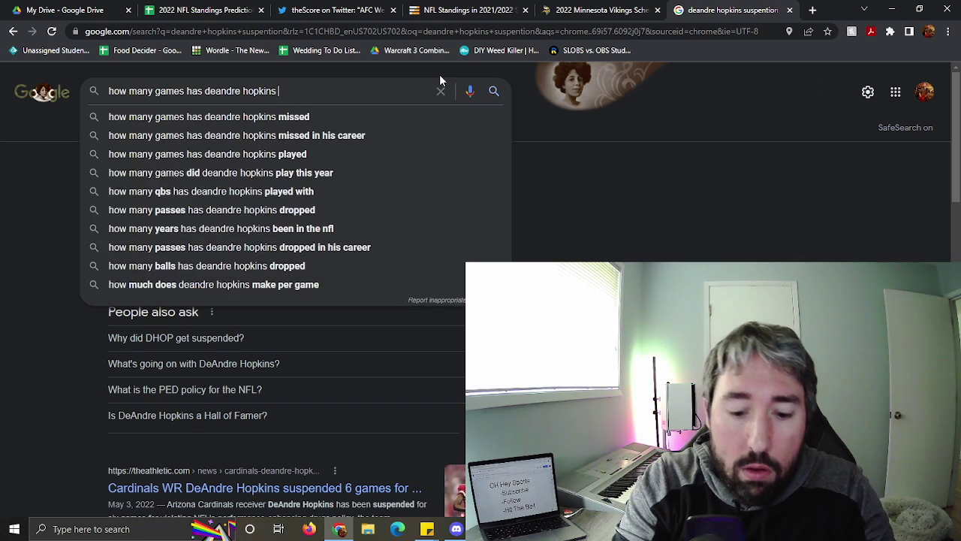
text(su)
key(Down)
key(Return)
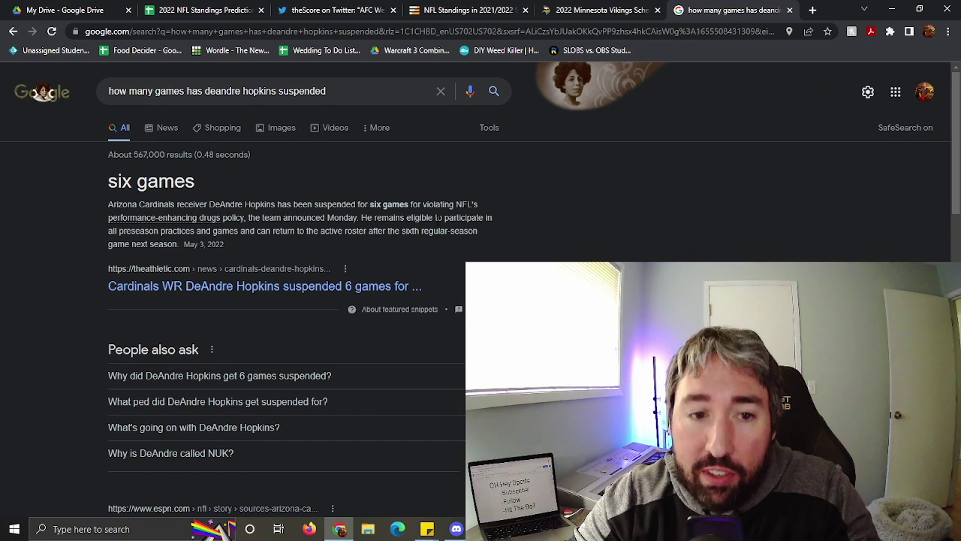
drag(356, 196, 410, 204)
click(410, 204)
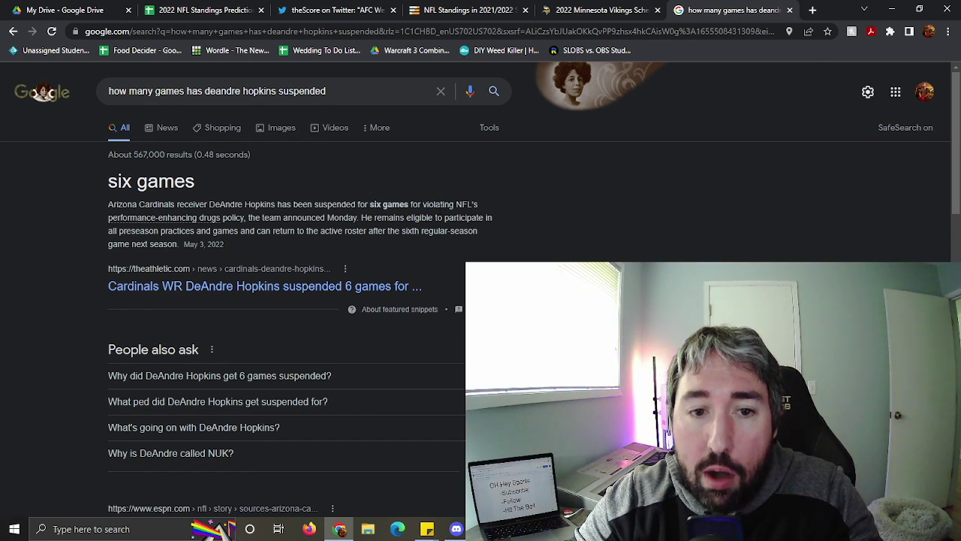
click(792, 10)
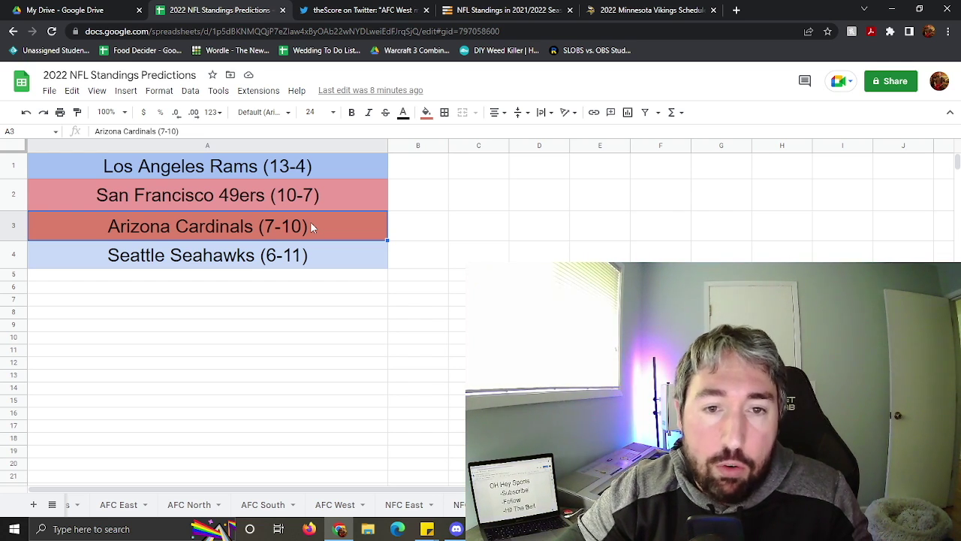
Review the San Francisco 49ers and Los Angeles Rams records in the division standings and open the Playoffs sheet
click(323, 202)
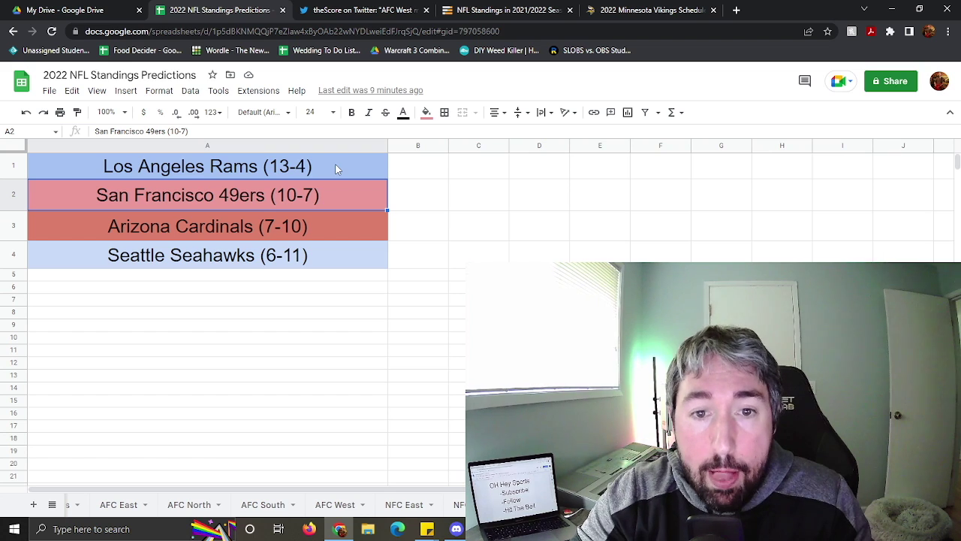
click(336, 169)
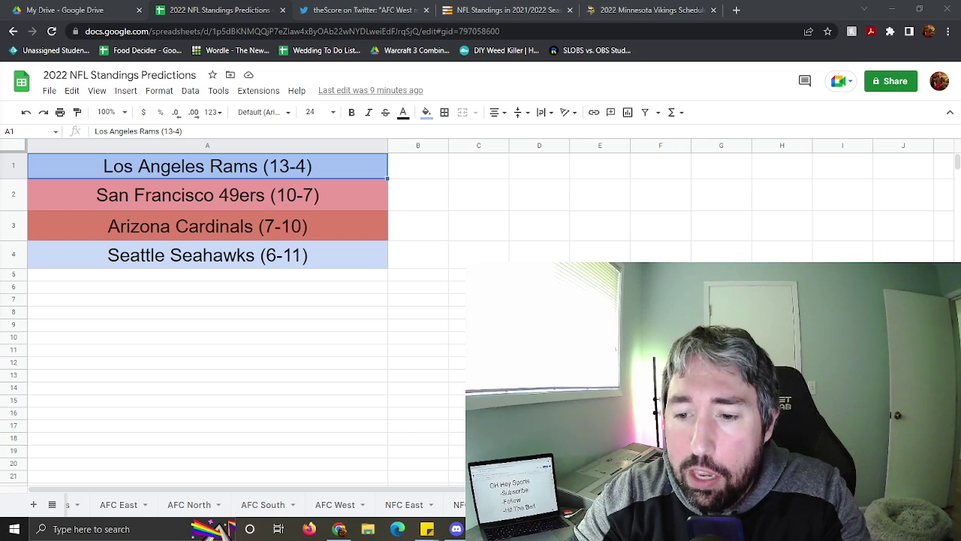
key(ctrl+shift+Page_Down)
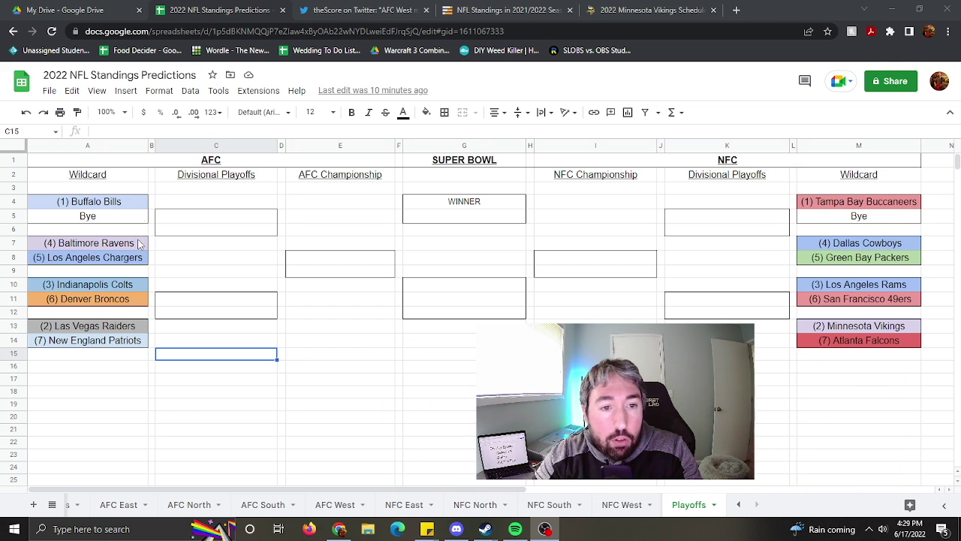
Examine the AFC wildcard seedings, including the Buffalo Bills' bye and the Baltimore Ravens versus Los Angeles Chargers matchup
click(116, 204)
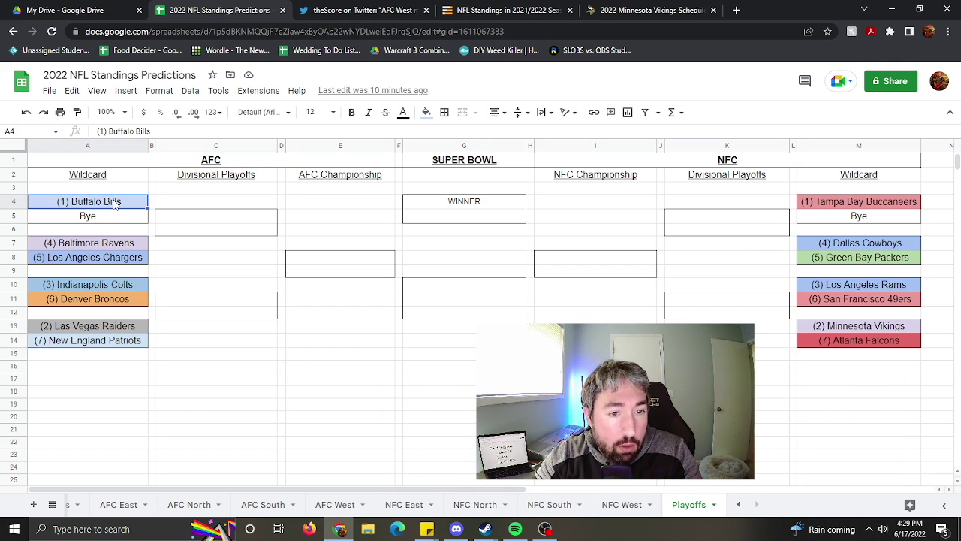
click(242, 163)
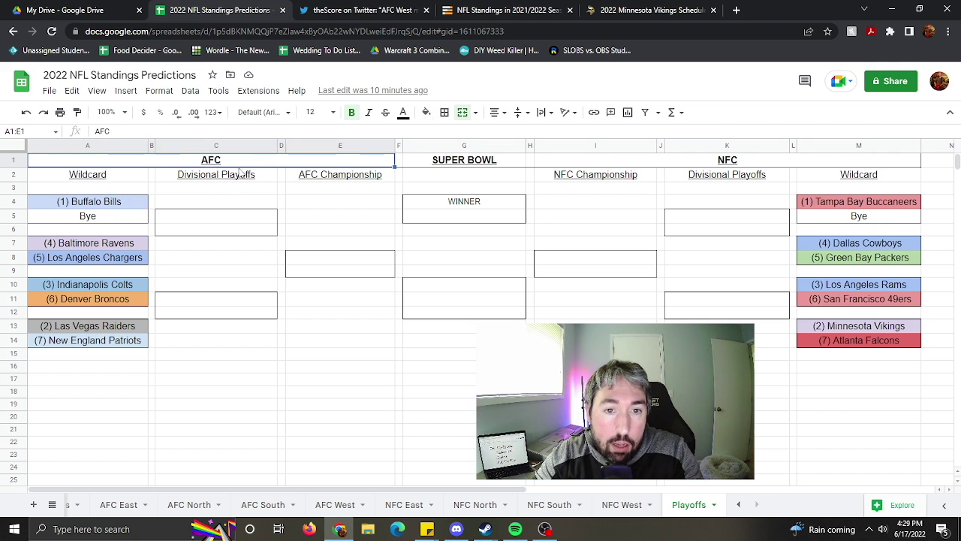
click(116, 206)
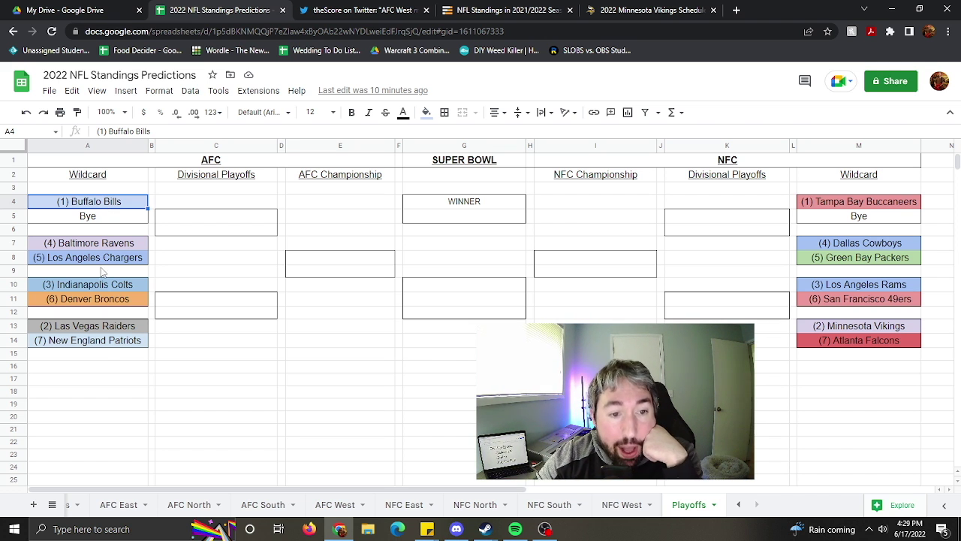
click(94, 303)
click(108, 260)
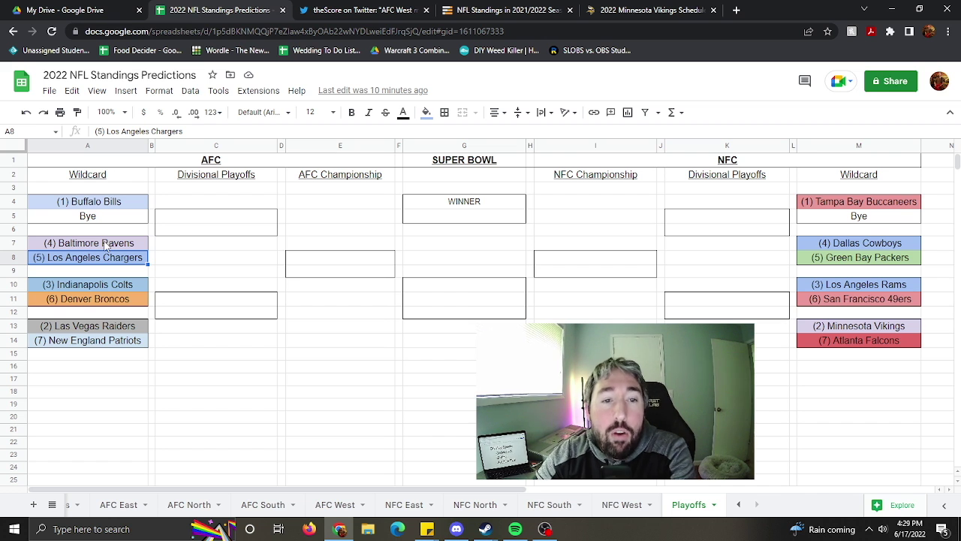
click(108, 247)
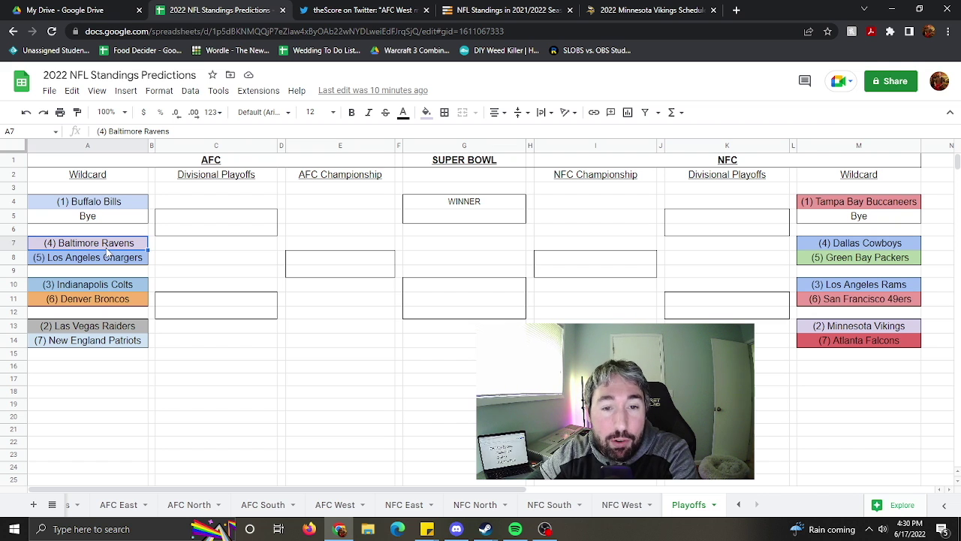
click(99, 218)
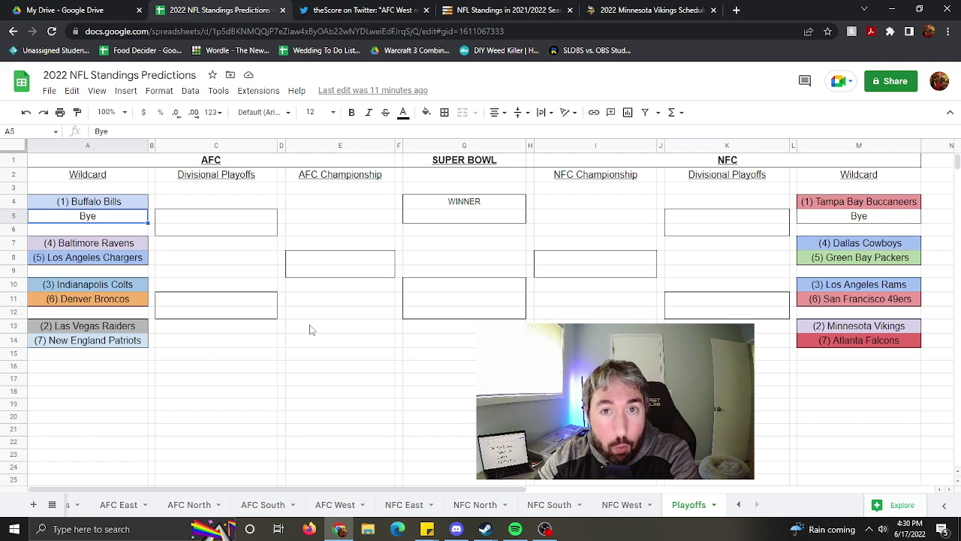
click(101, 201)
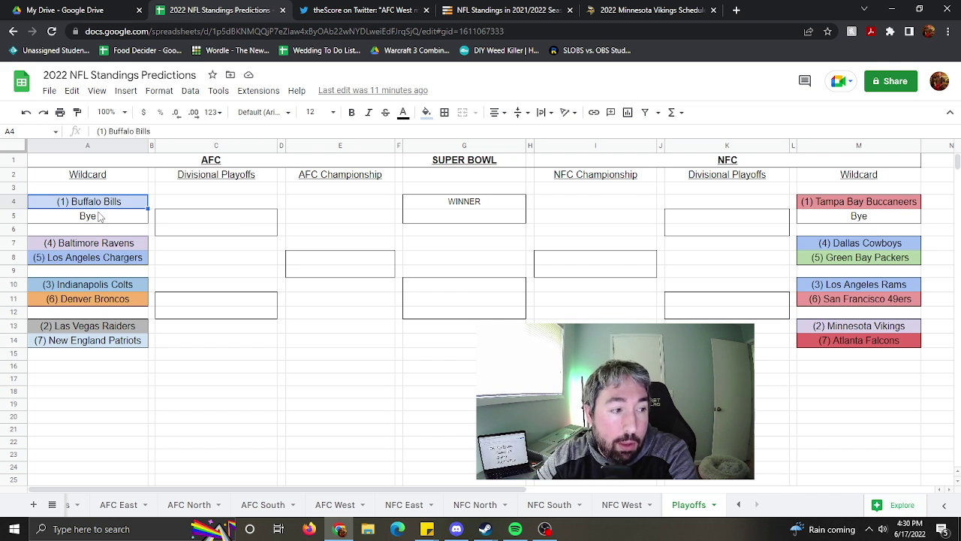
click(100, 217)
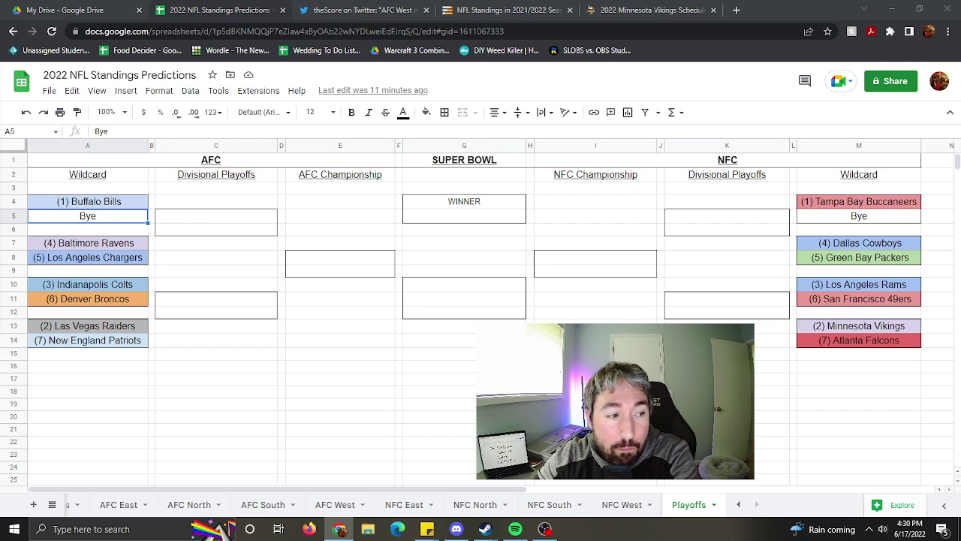
click(233, 368)
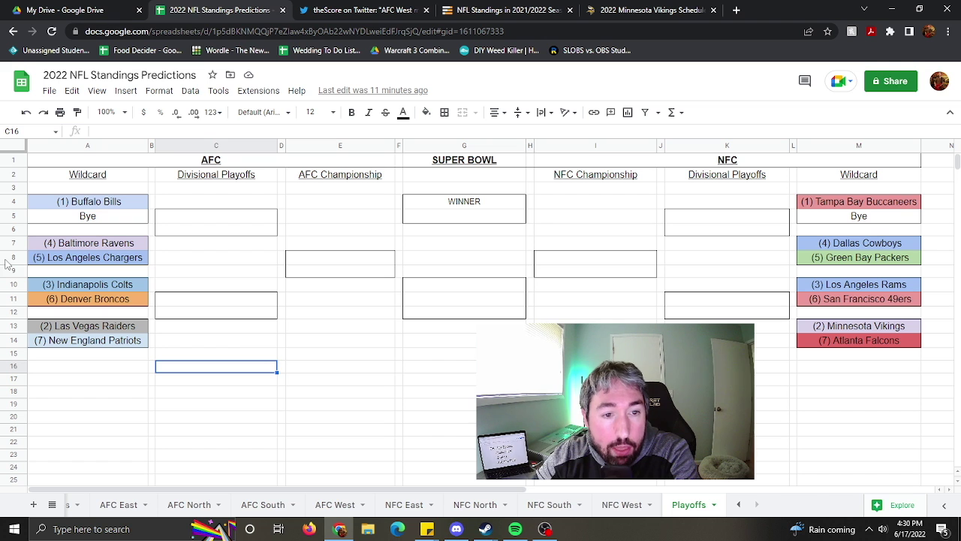
click(91, 260)
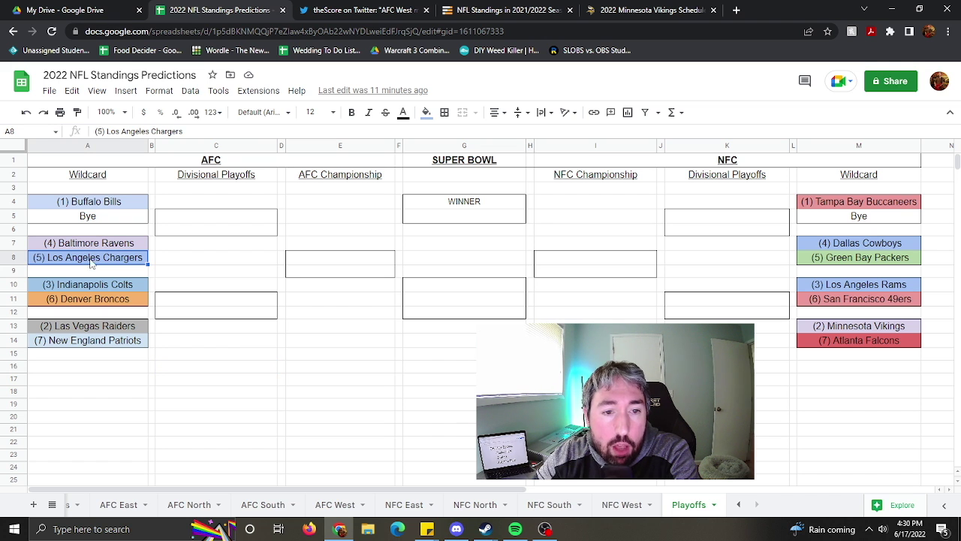
click(334, 395)
Copy the Buffalo Bills from the AFC wildcard column into divisional playoff cell C5
click(113, 207)
key(ctrl+c)
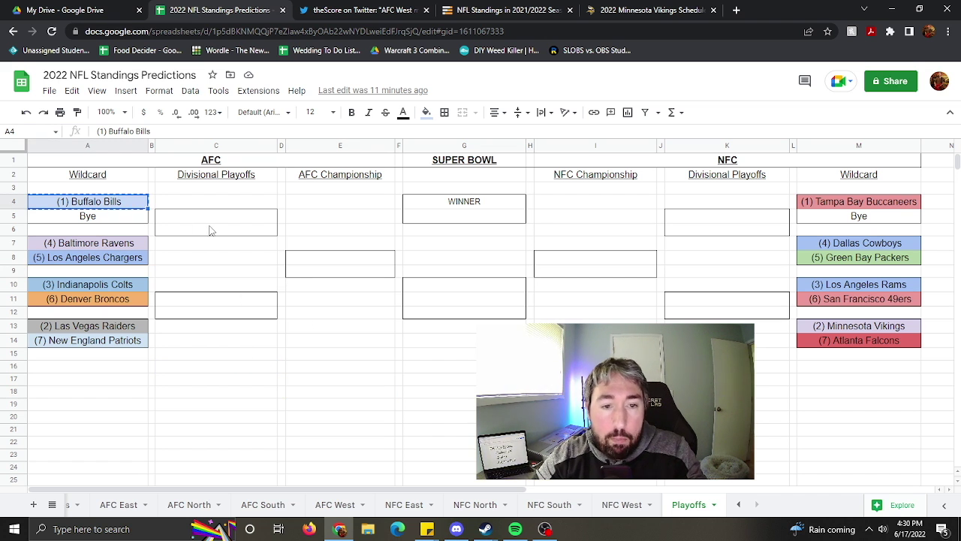
click(211, 231)
key(ctrl+v)
click(383, 356)
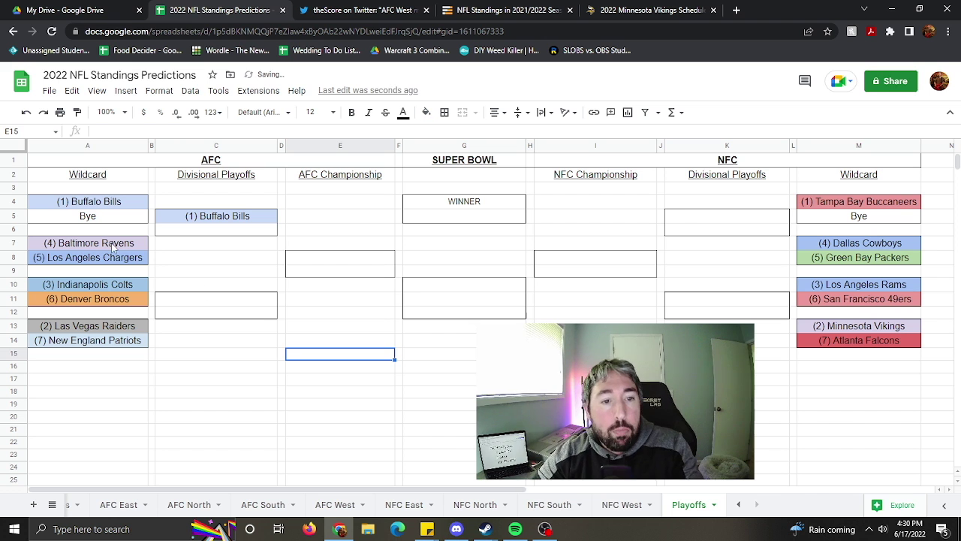
Advance the Baltimore Ravens over the Chargers by copying their wildcard entry into divisional playoff cell C11
click(110, 246)
click(137, 262)
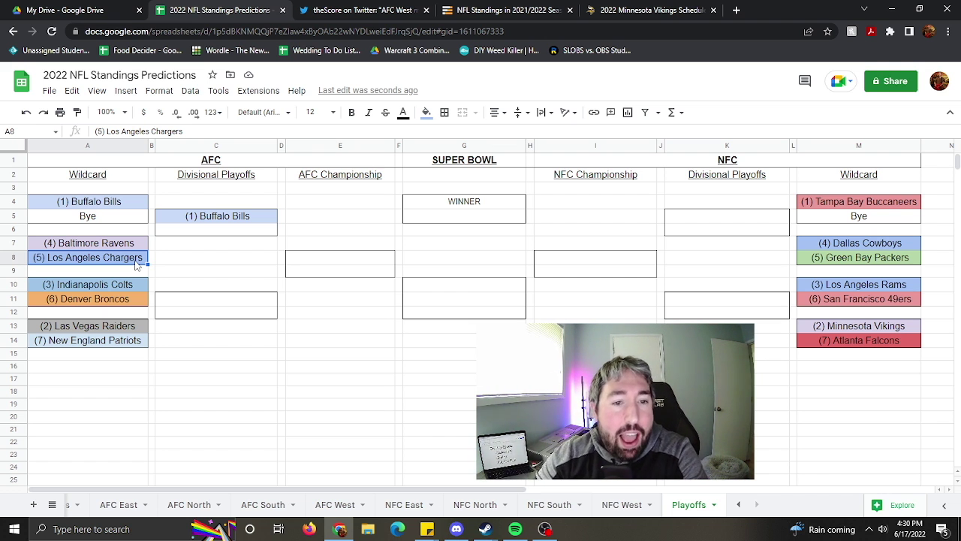
click(111, 248)
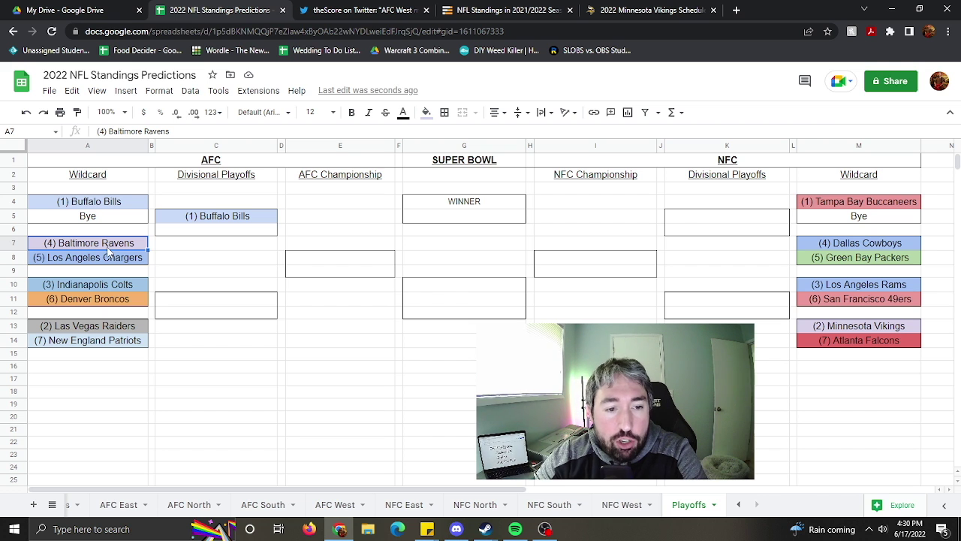
key(ctrl+c)
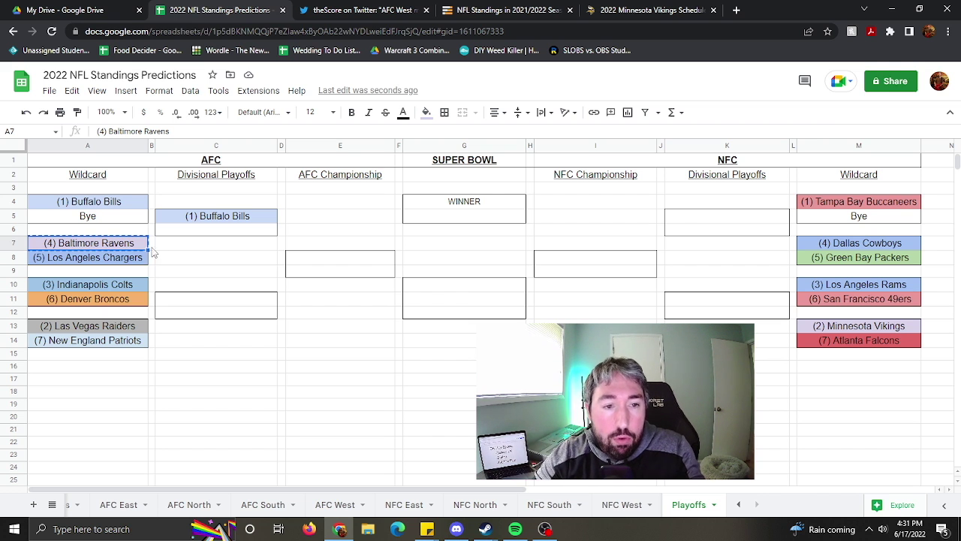
click(201, 304)
key(ctrl+v)
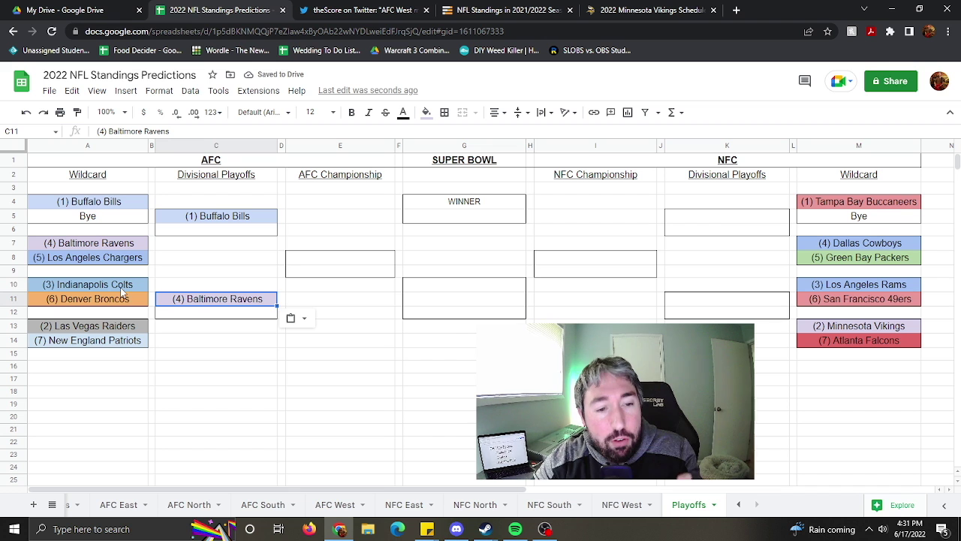
Advance the Denver Broncos over the Colts by copying their wildcard entry into cell C6 beneath the Buffalo Bills
click(123, 288)
click(120, 302)
click(123, 288)
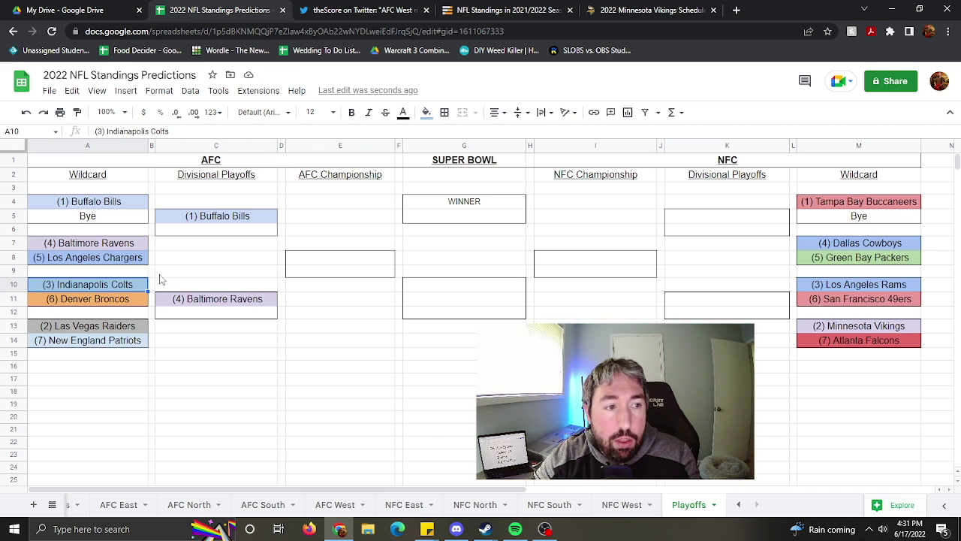
click(96, 306)
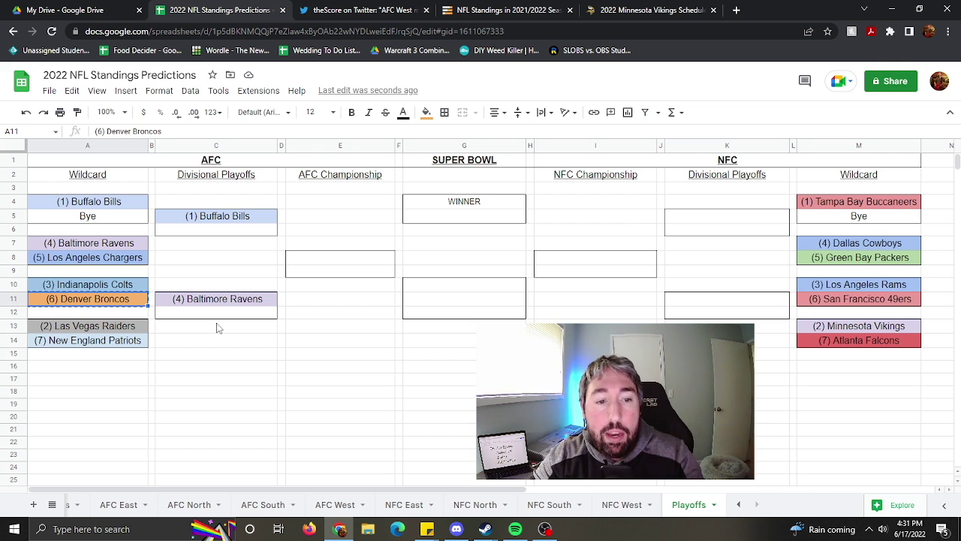
click(218, 230)
key(ctrl+v)
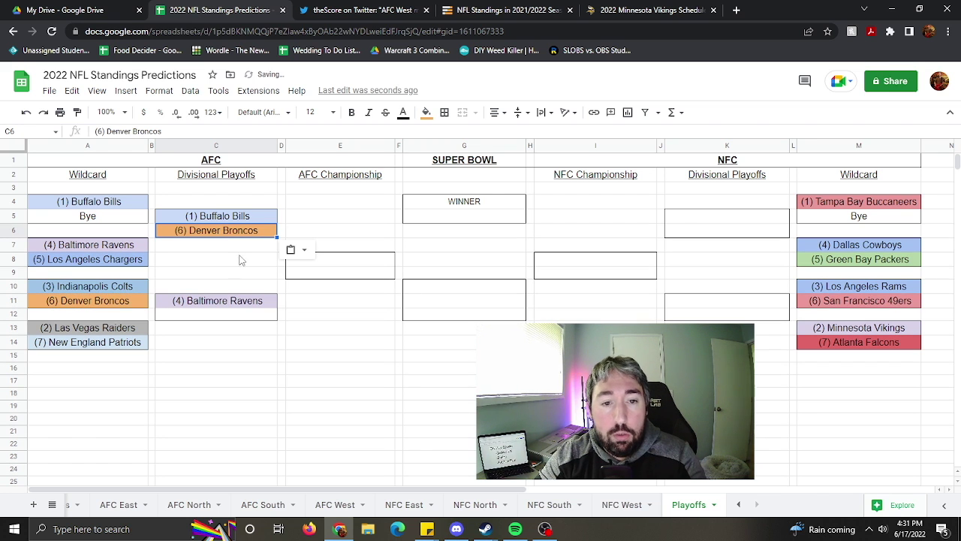
Copy the Las Vegas Raiders from the AFC wildcard column into divisional playoff cell C12
click(120, 334)
key(ctrl+c)
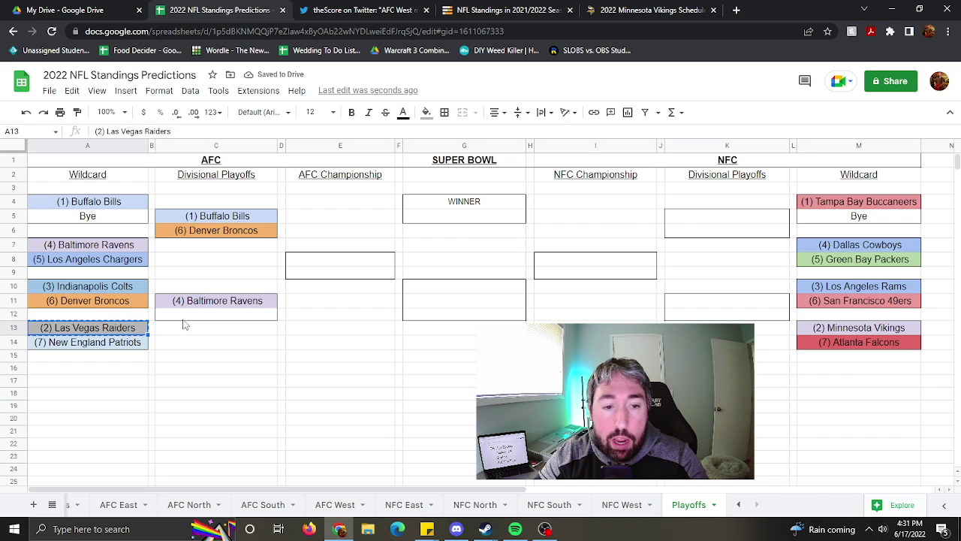
click(188, 315)
key(ctrl+v)
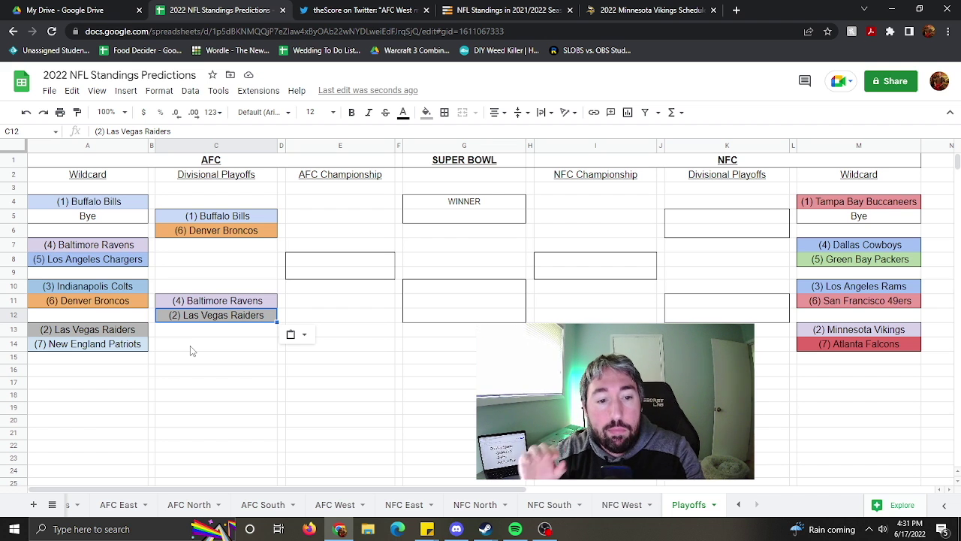
Swap the second AFC divisional matchup's entries, placing the Las Vegas Raiders in C11 and the Baltimore Ravens in C12
click(224, 286)
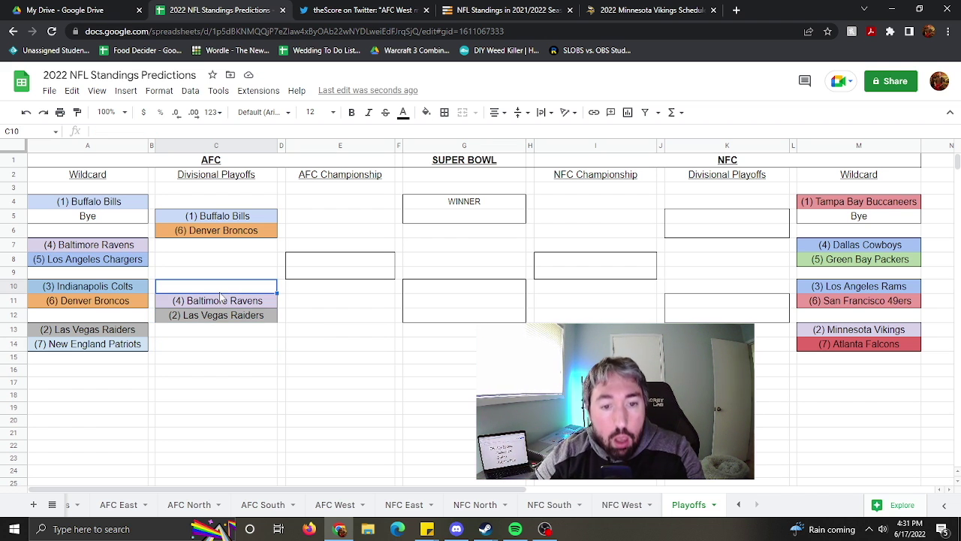
click(225, 300)
key(ctrl+x)
click(225, 362)
key(ctrl+v)
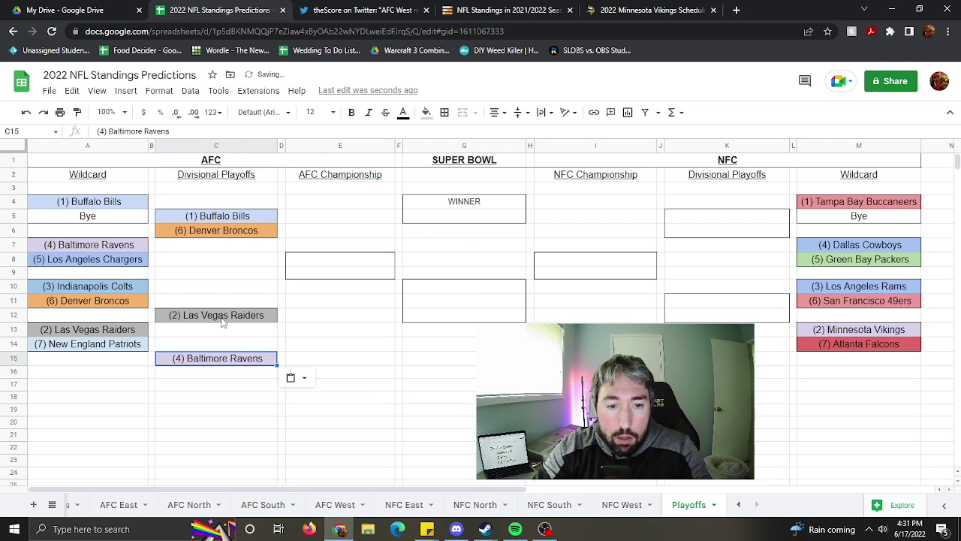
click(223, 319)
key(ctrl+x)
click(224, 302)
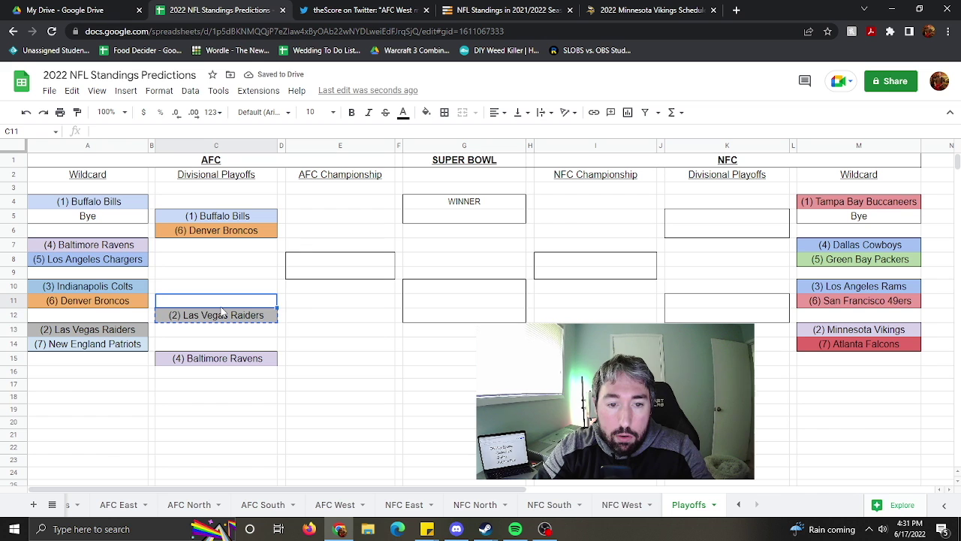
key(ctrl+v)
click(225, 359)
key(ctrl+x)
click(221, 318)
key(ctrl+v)
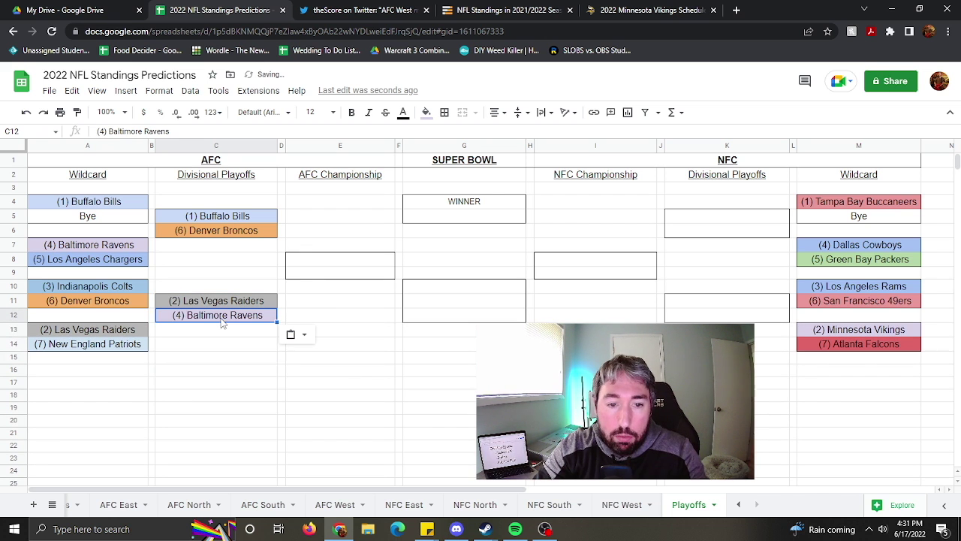
click(199, 220)
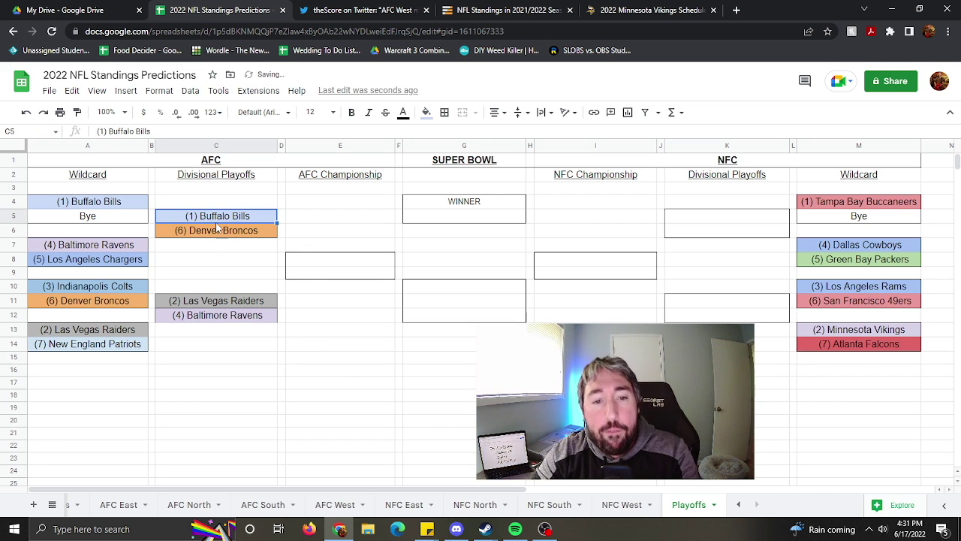
click(222, 234)
click(229, 223)
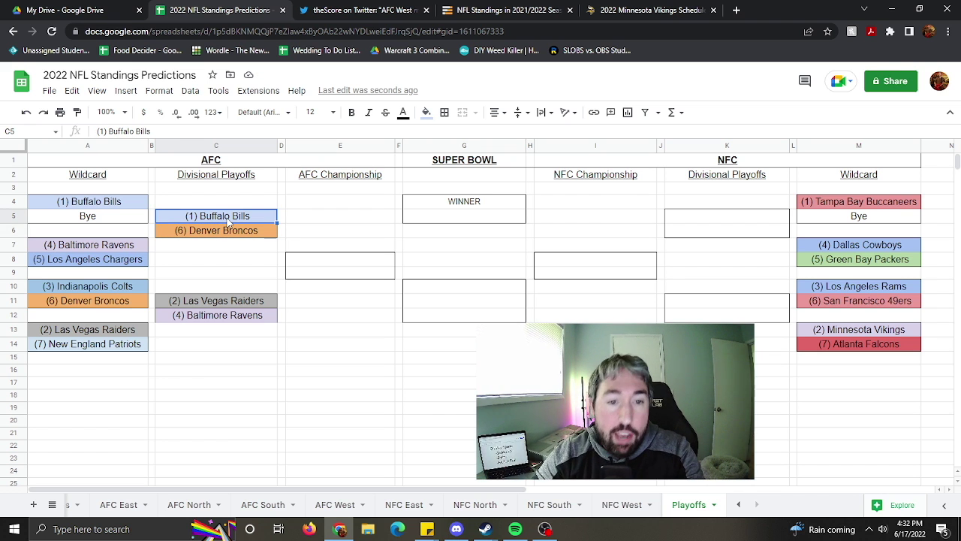
Advance the Buffalo Bills over the Denver Broncos by copying their divisional entry into AFC Championship cell E8
click(236, 235)
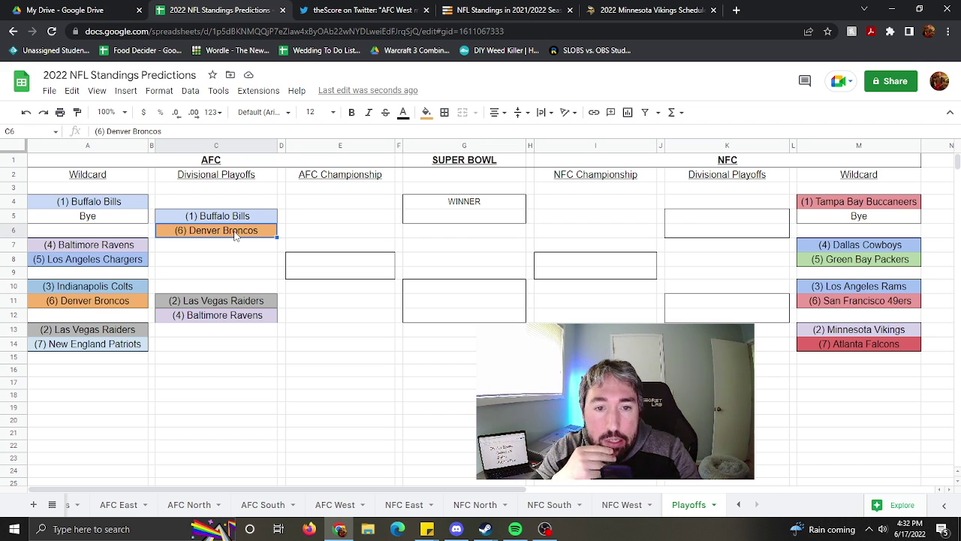
click(240, 222)
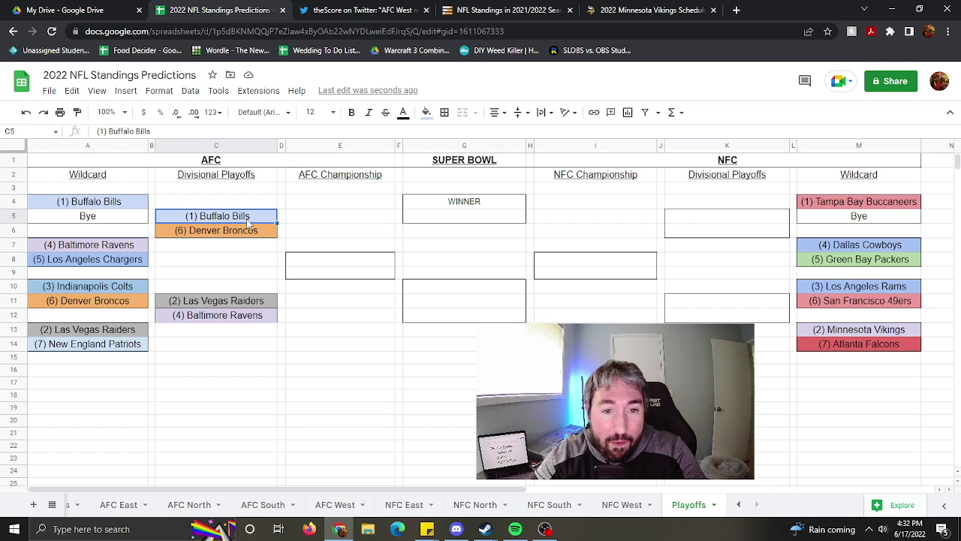
click(233, 232)
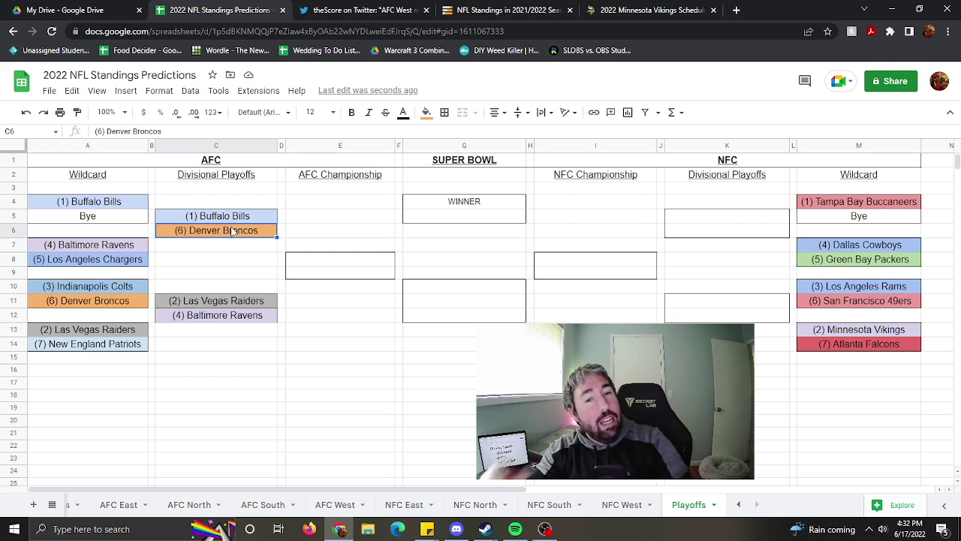
click(233, 218)
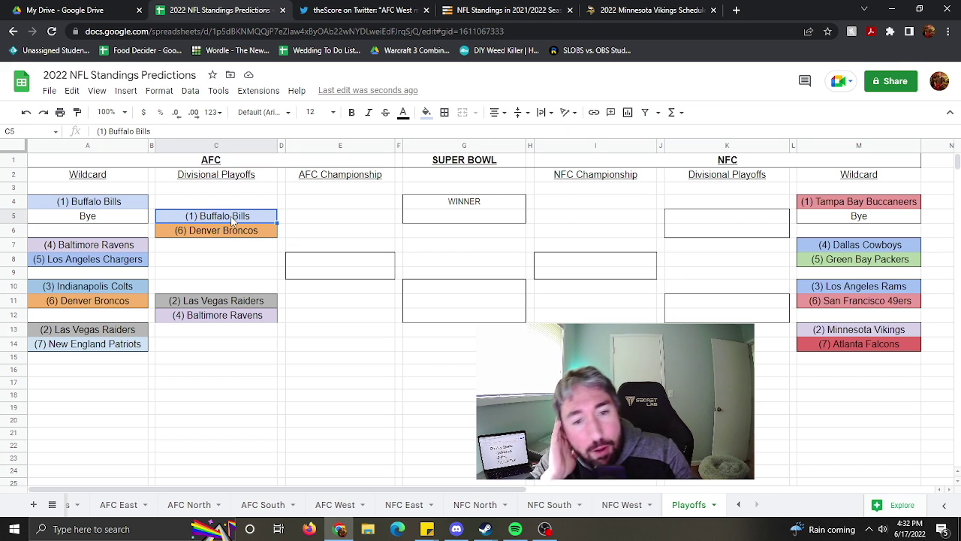
key(ctrl+c)
click(319, 261)
key(ctrl+v)
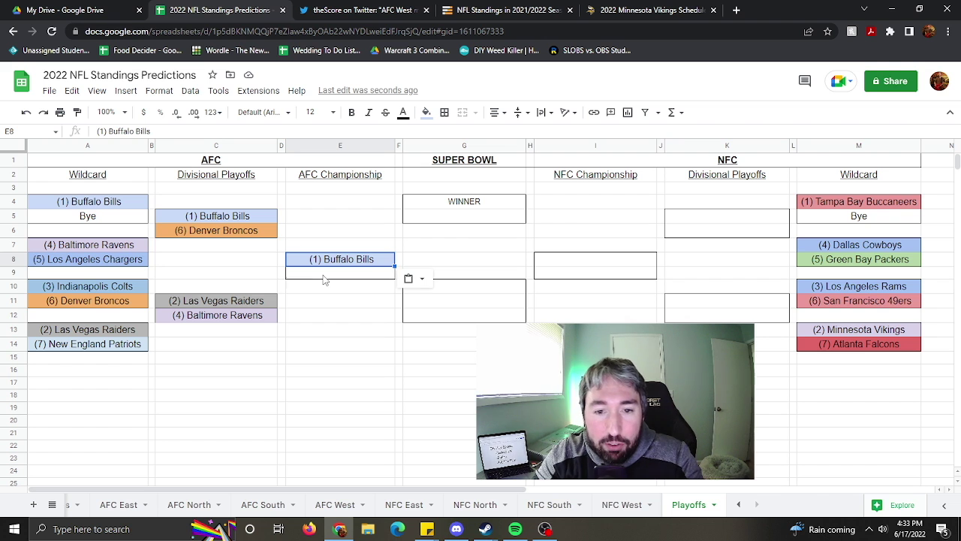
Advance the Las Vegas Raiders over the Baltimore Ravens by copying their divisional entry into AFC Championship cell E9
click(326, 280)
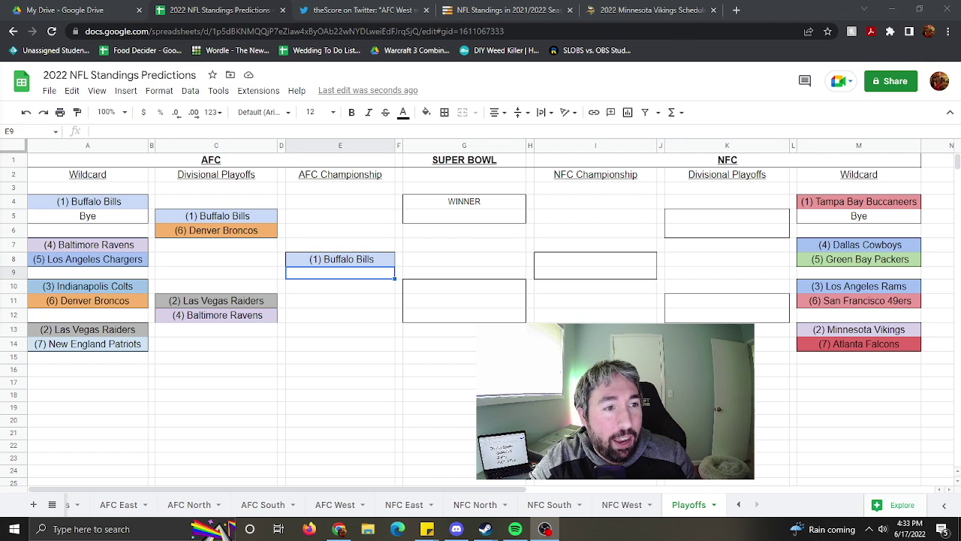
click(250, 304)
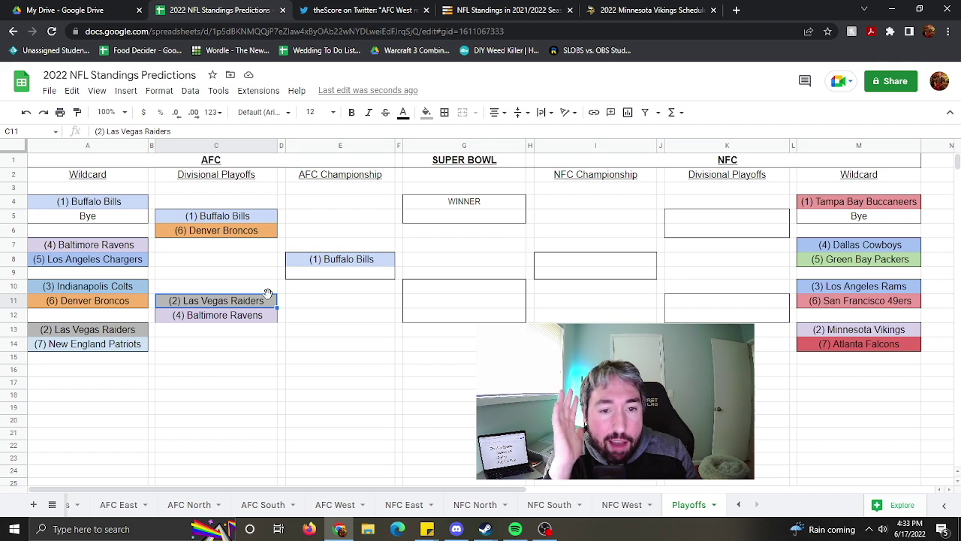
click(231, 318)
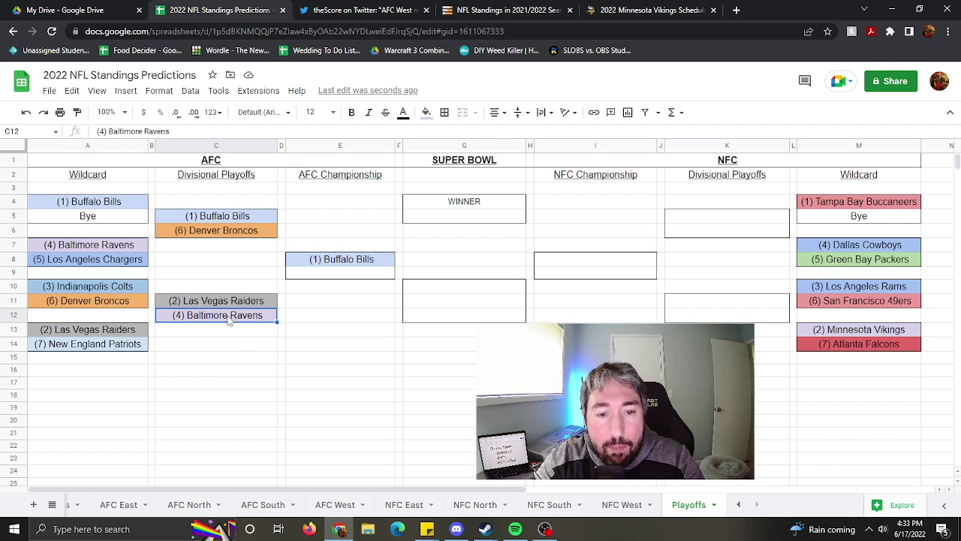
click(243, 304)
key(ctrl+c)
click(375, 274)
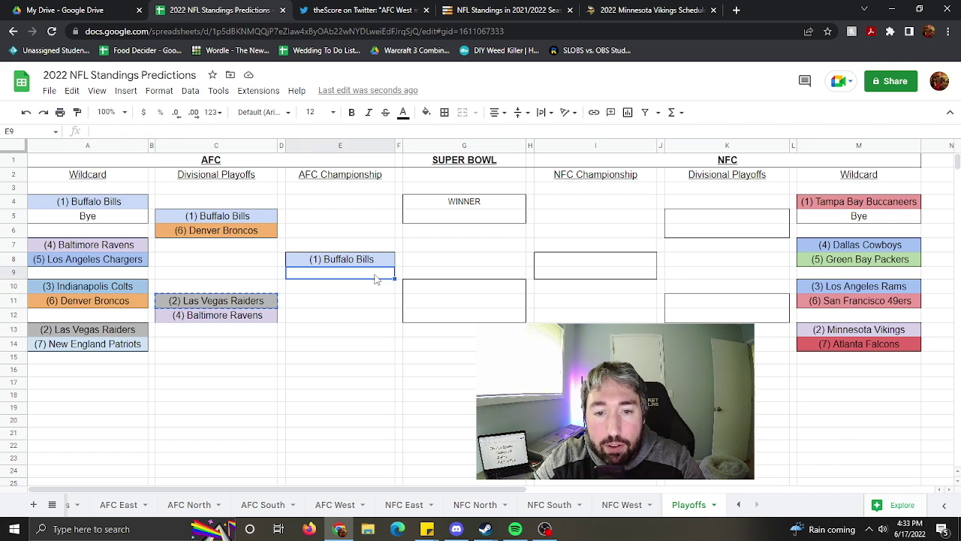
key(ctrl+v)
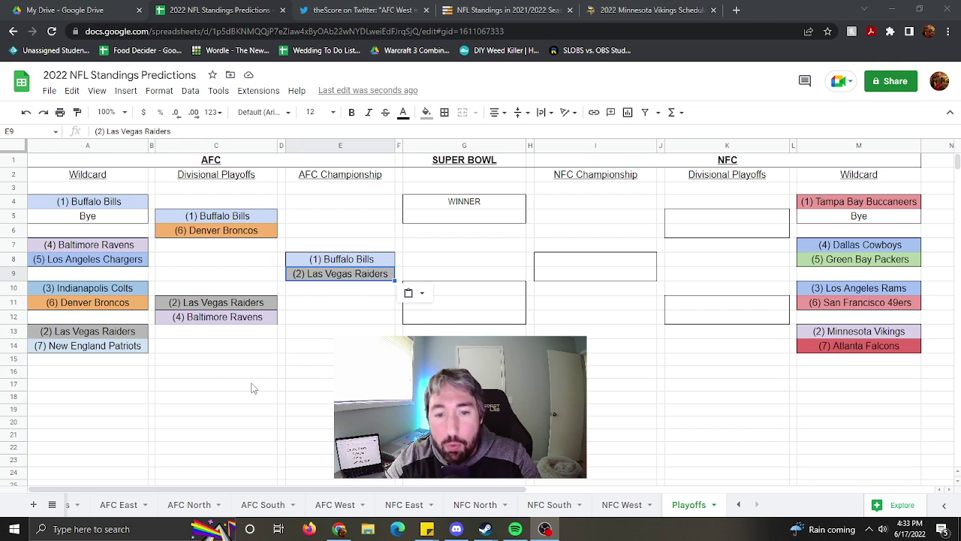
Send the Buffalo Bills to the Super Bowl by copying their AFC Championship entry into cell G10
click(336, 331)
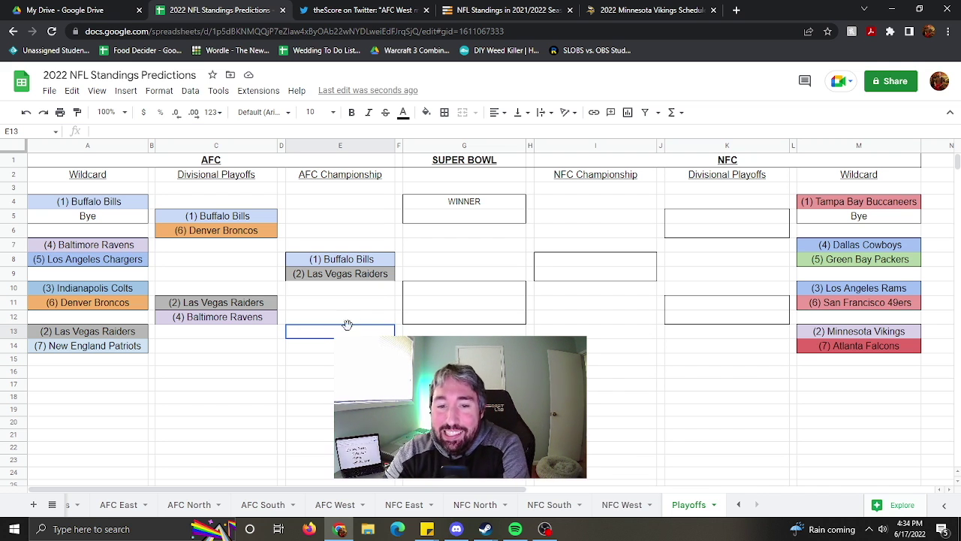
click(330, 263)
key(ctrl+c)
click(455, 292)
key(ctrl+v)
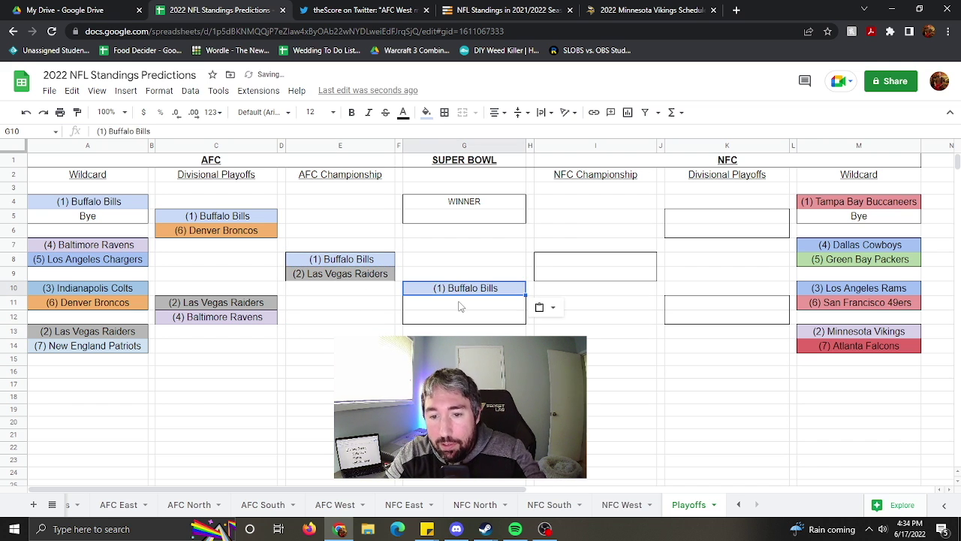
Enter "Vs." in cell G11 beneath the Buffalo Bills in the Super Bowl box
click(460, 302)
text(Vs.)
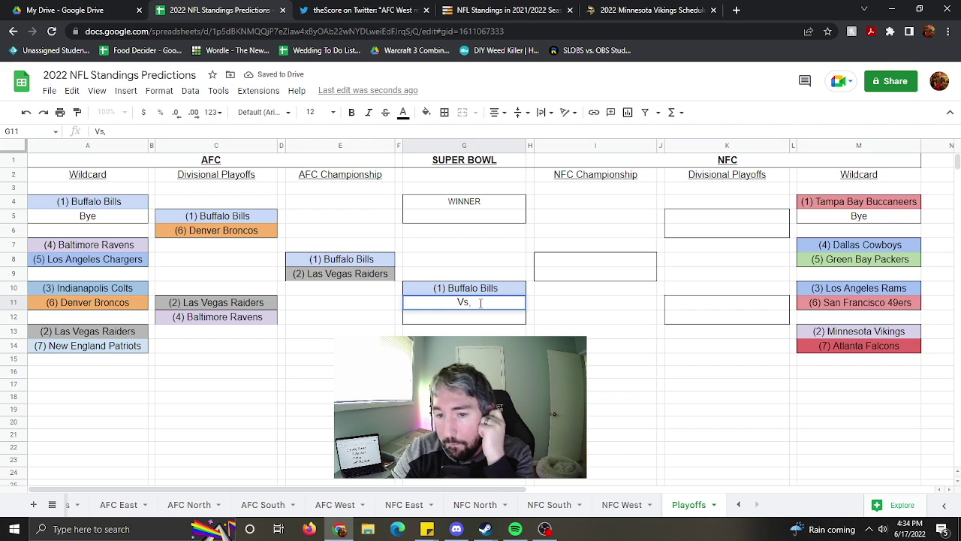
key(BackSpace)
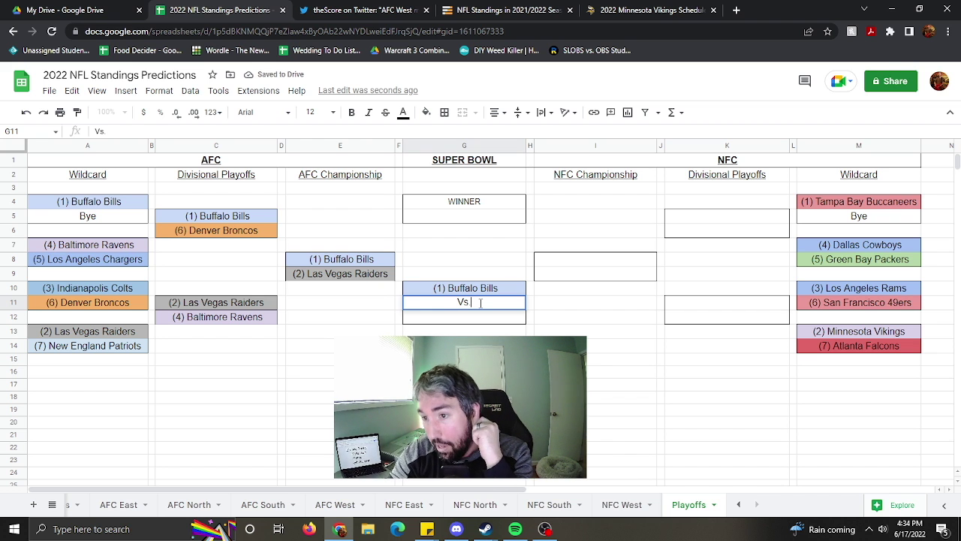
click(884, 404)
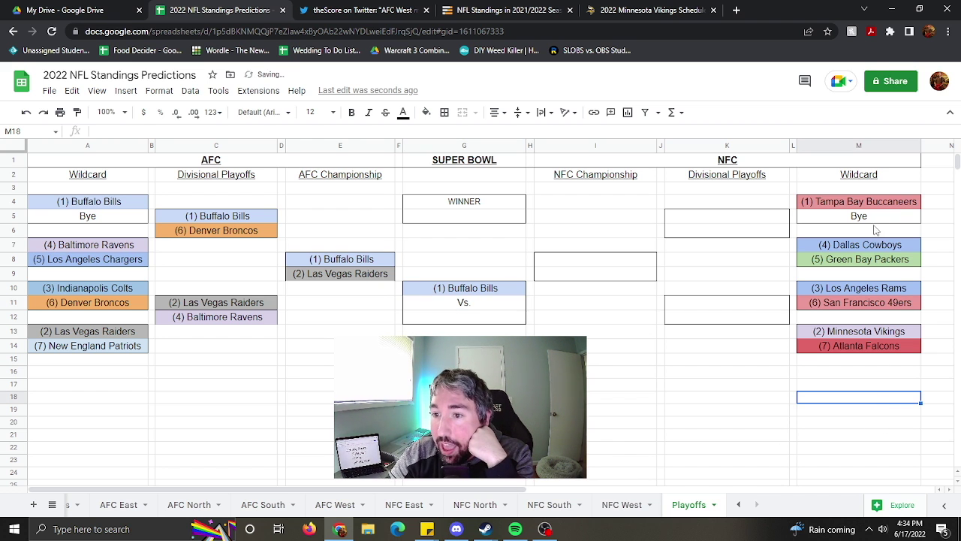
Copy the Tampa Bay Buccaneers from the NFC wildcard column into divisional playoff cell K5
click(884, 204)
key(ctrl+c)
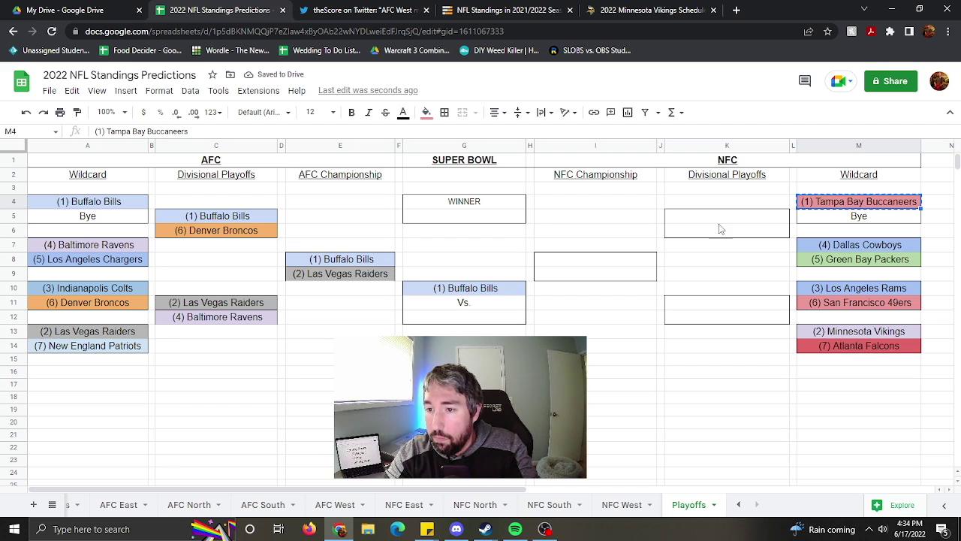
click(719, 225)
key(ctrl+v)
click(811, 403)
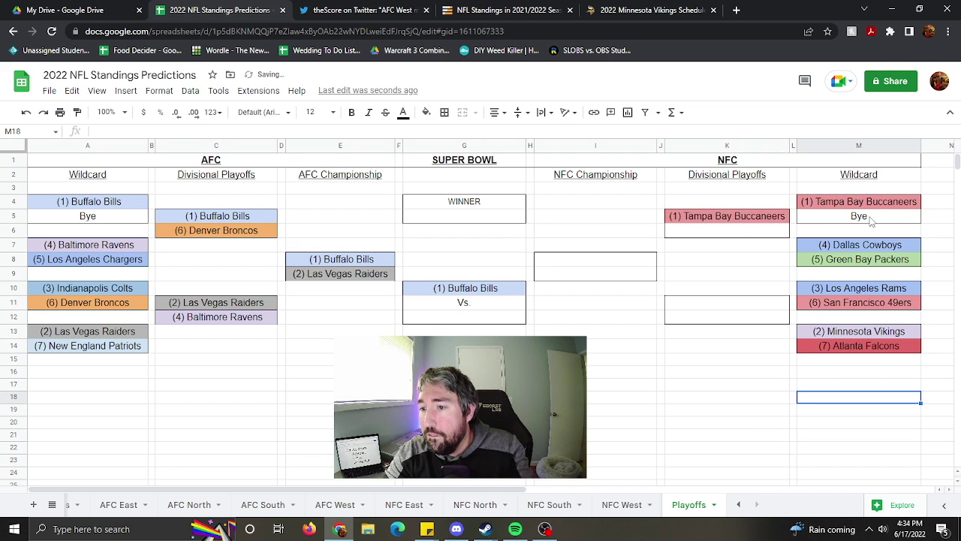
Pick the Green Bay Packers over the Dallas Cowboys and park a copy of their wildcard entry in cell K15
click(874, 249)
click(875, 262)
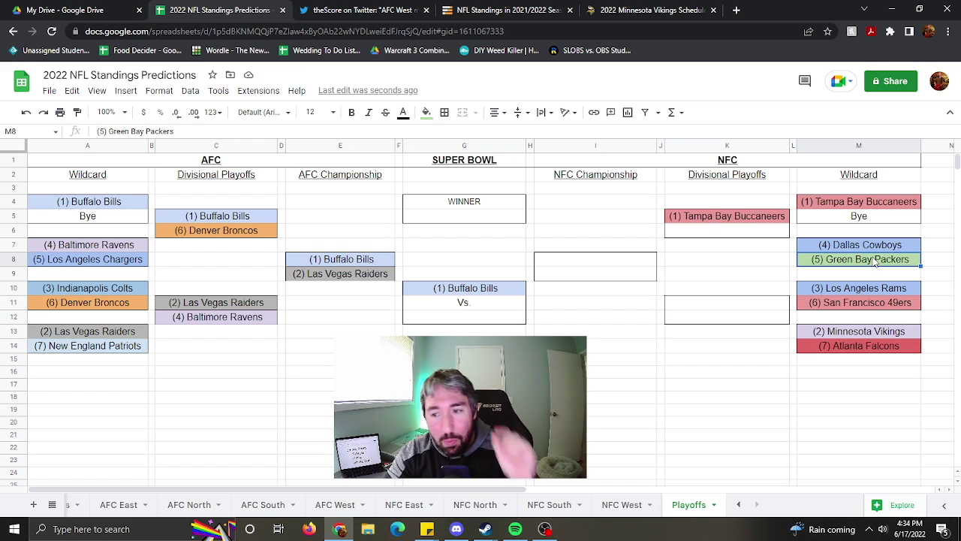
click(877, 246)
click(871, 262)
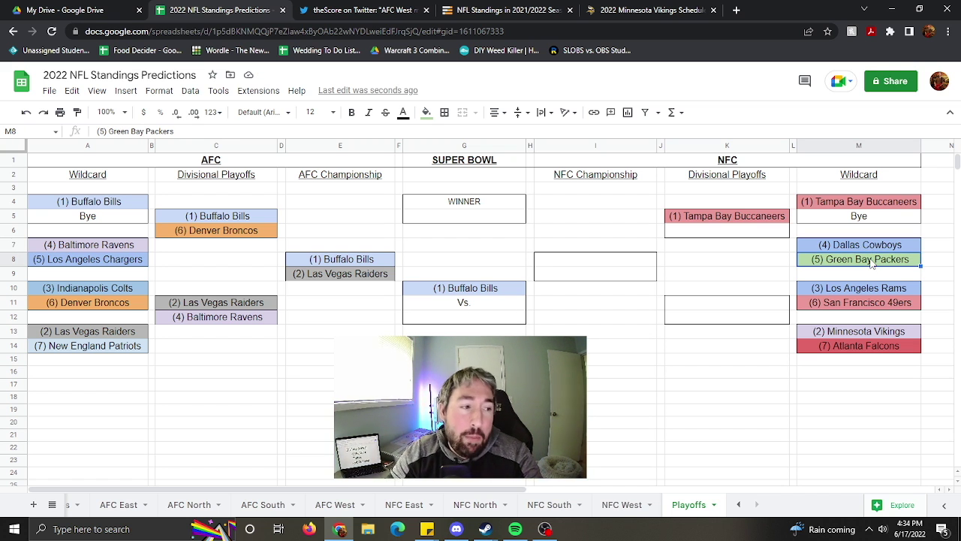
click(768, 234)
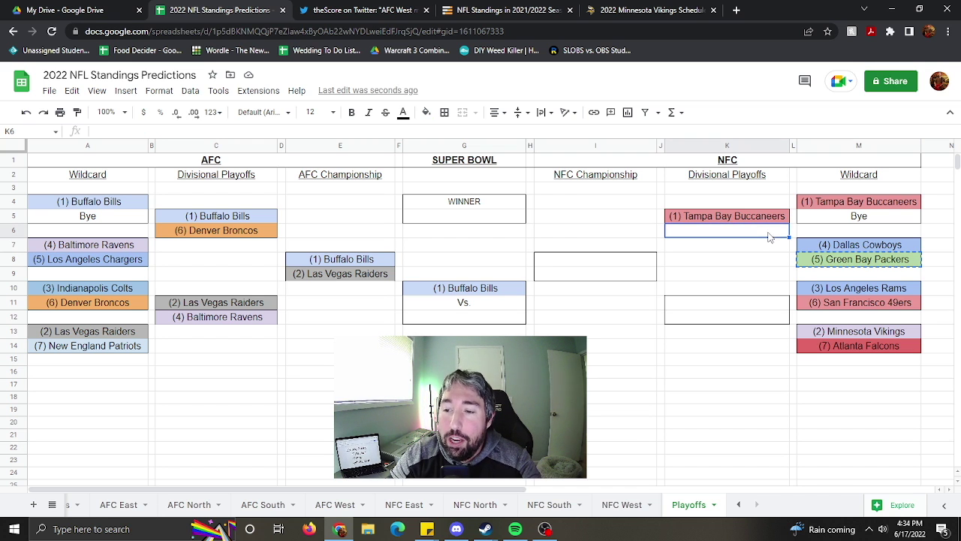
click(724, 365)
key(ctrl+v)
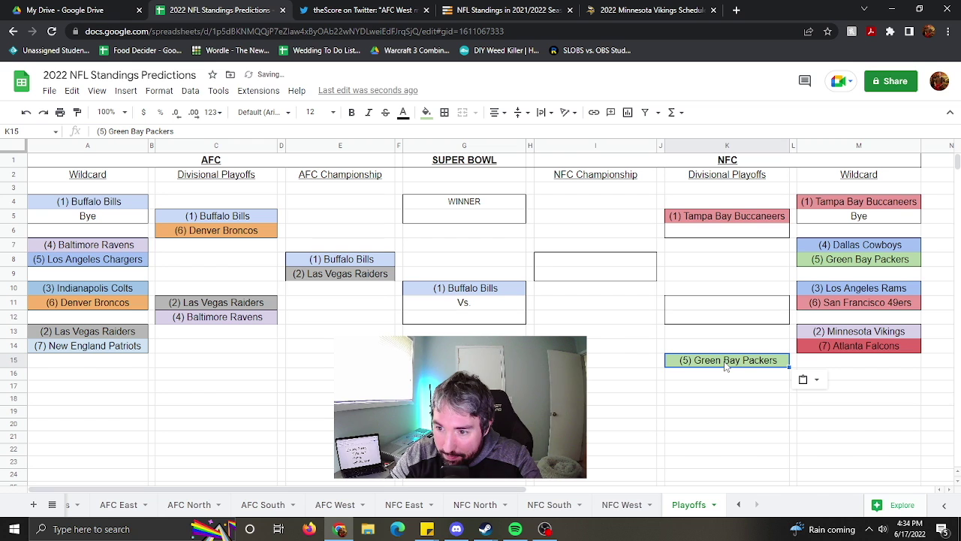
Advance the Los Angeles Rams over the San Francisco 49ers by copying their wildcard entry into cell K11
click(890, 293)
click(885, 309)
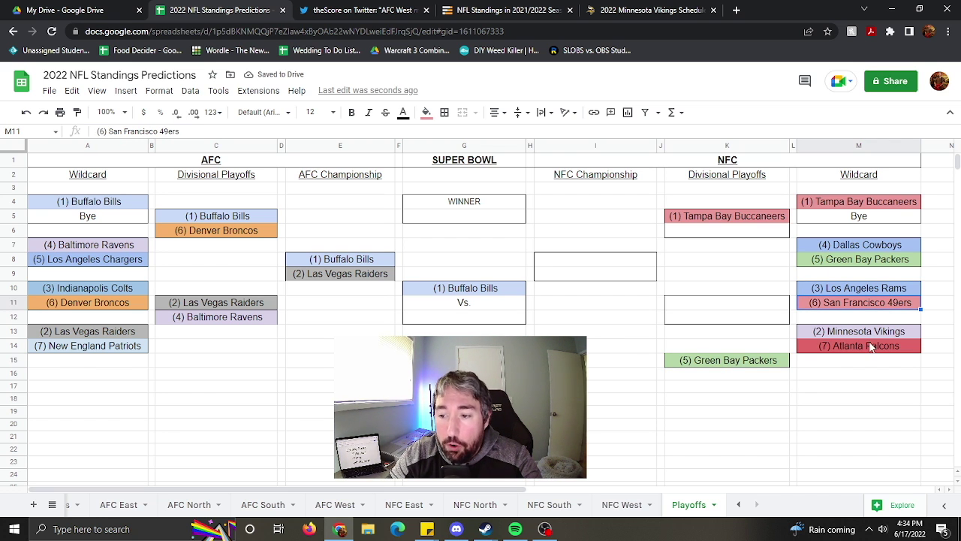
click(852, 294)
click(851, 304)
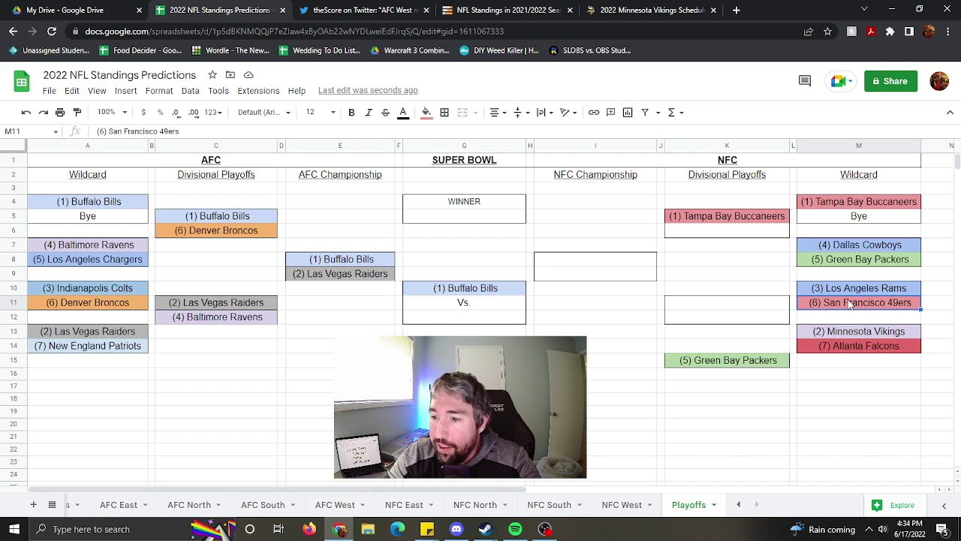
click(861, 295)
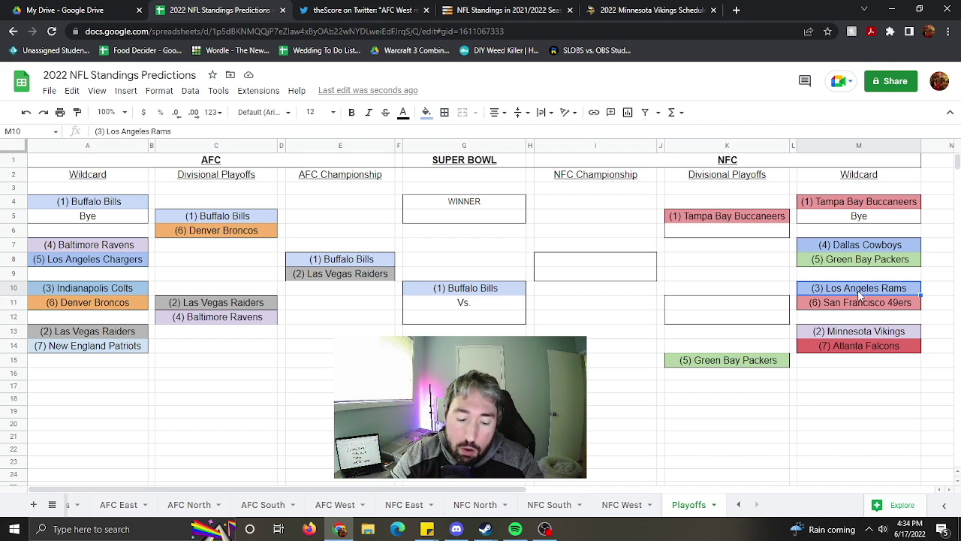
key(ctrl+c)
click(767, 307)
key(ctrl+v)
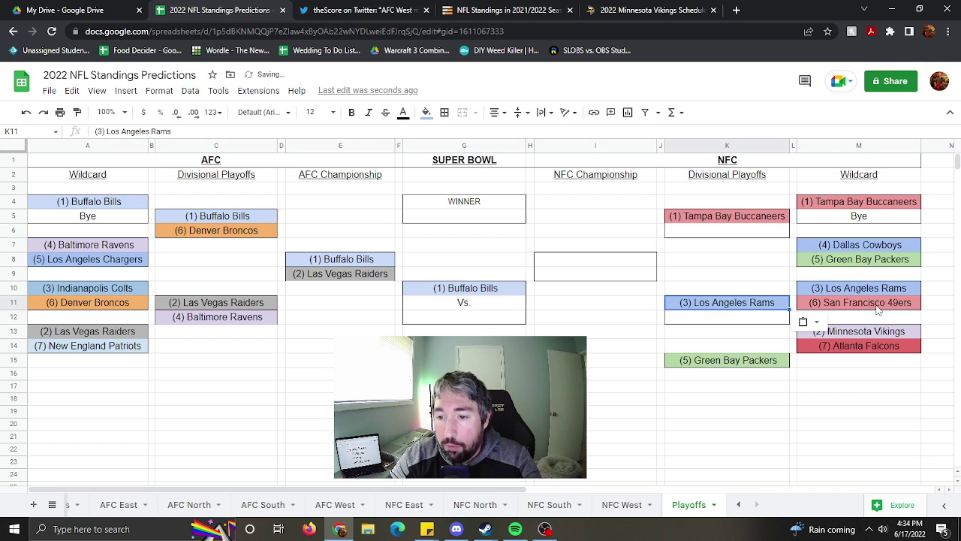
Advance the Minnesota Vikings over the Falcons, arranging the second NFC divisional matchup with the Vikings in K11 and the Los Angeles Rams in K12
click(853, 366)
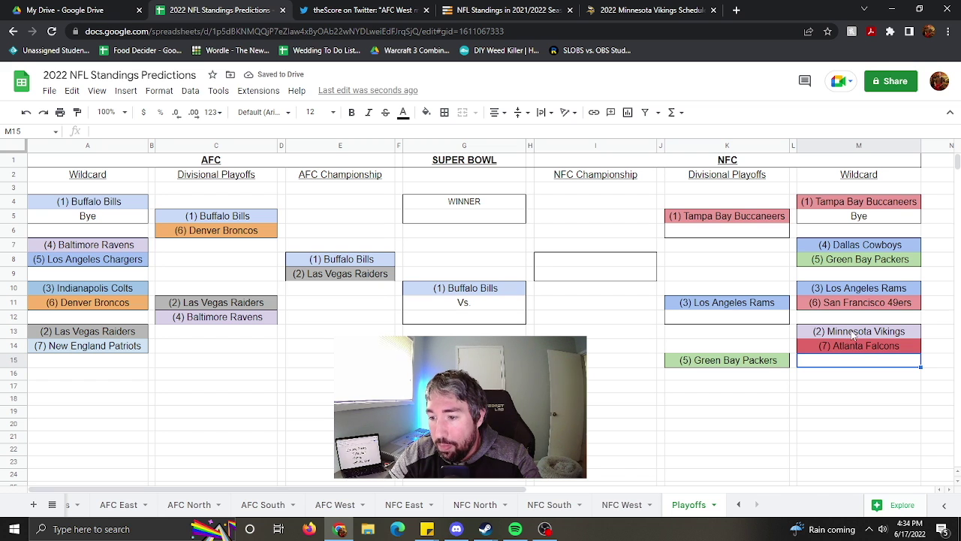
click(860, 345)
click(861, 336)
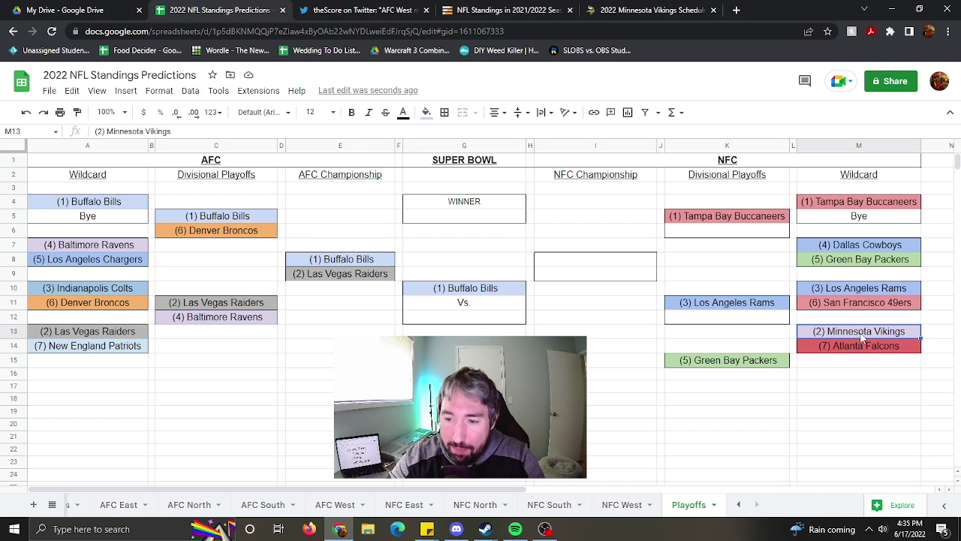
key(ctrl+c)
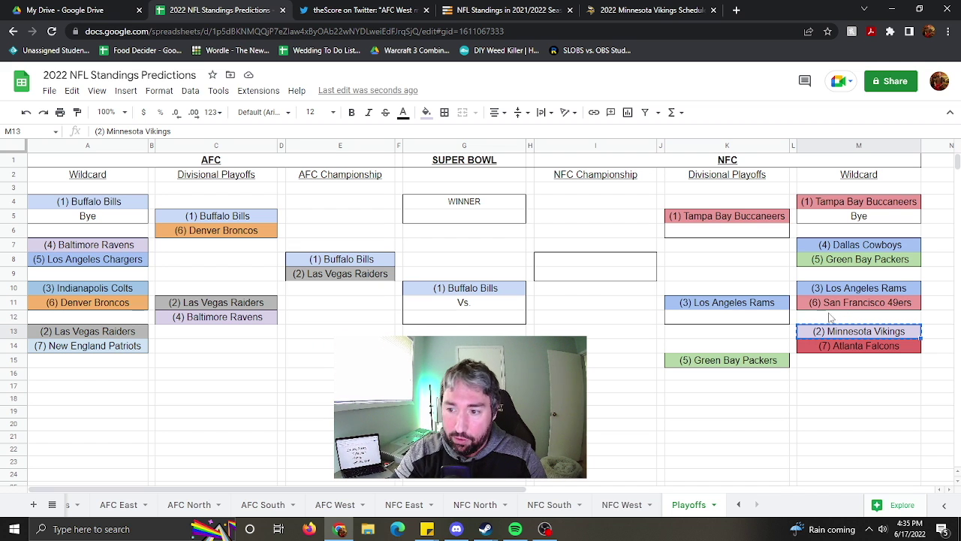
click(748, 321)
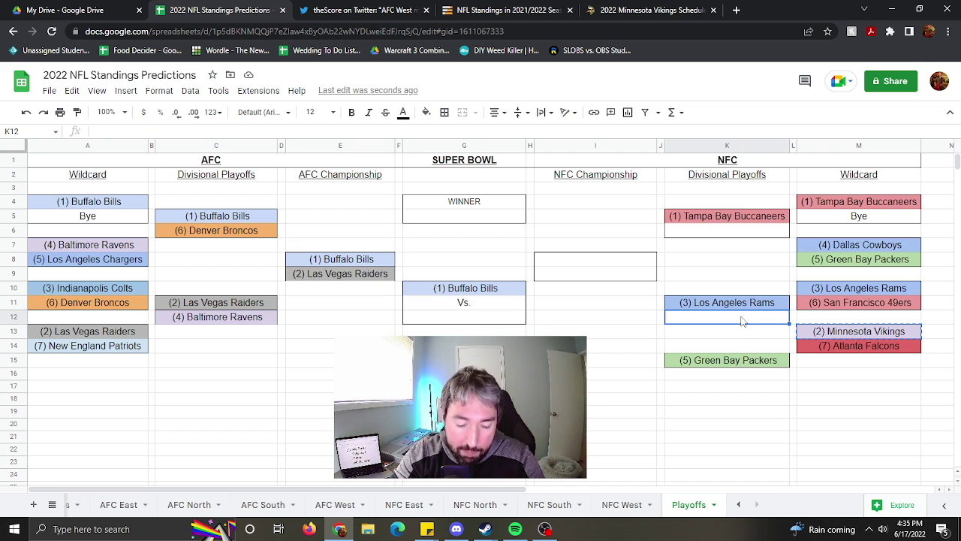
key(ctrl+v)
click(724, 304)
mouse_move(724, 303)
mouse_down()
mouse_move(729, 344)
mouse_move(732, 304)
mouse_move(731, 319)
mouse_up()
click(733, 322)
click(730, 332)
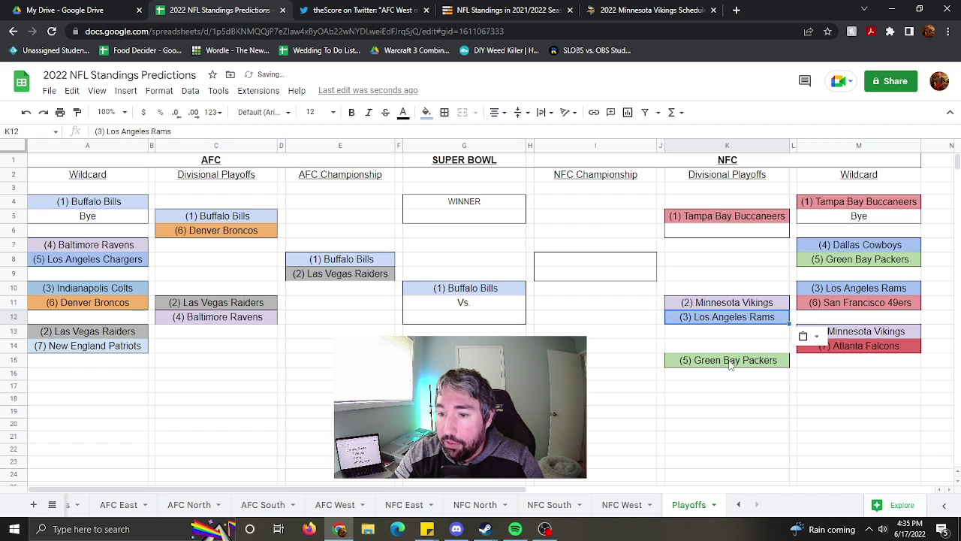
Move the parked Green Bay Packers entry from K15 to K6, beneath the Tampa Bay Buccaneers
click(734, 362)
key(ctrl+x)
click(737, 241)
key(ctrl+v)
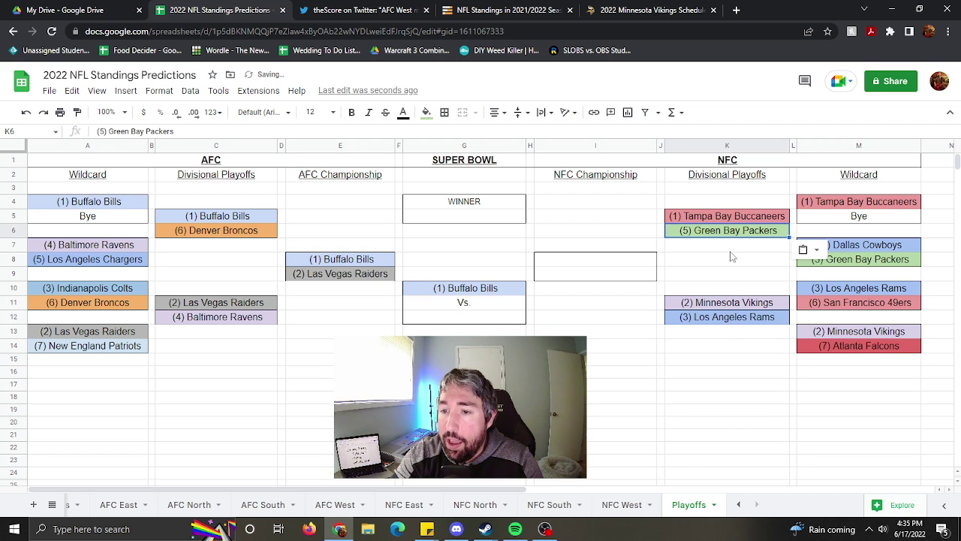
click(728, 265)
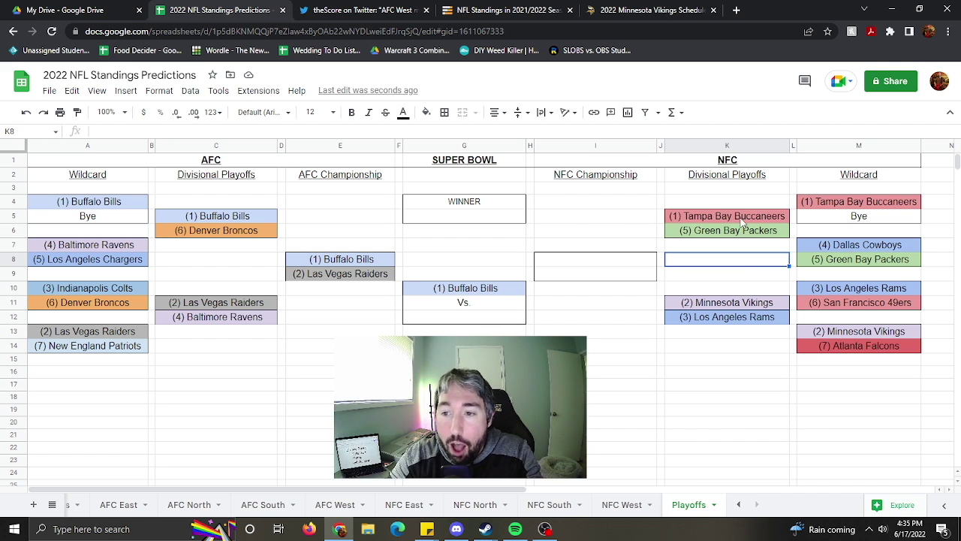
Advance the Tampa Bay Buccaneers over the Green Bay Packers by copying their divisional entry into NFC Championship cell I8
click(742, 218)
click(732, 229)
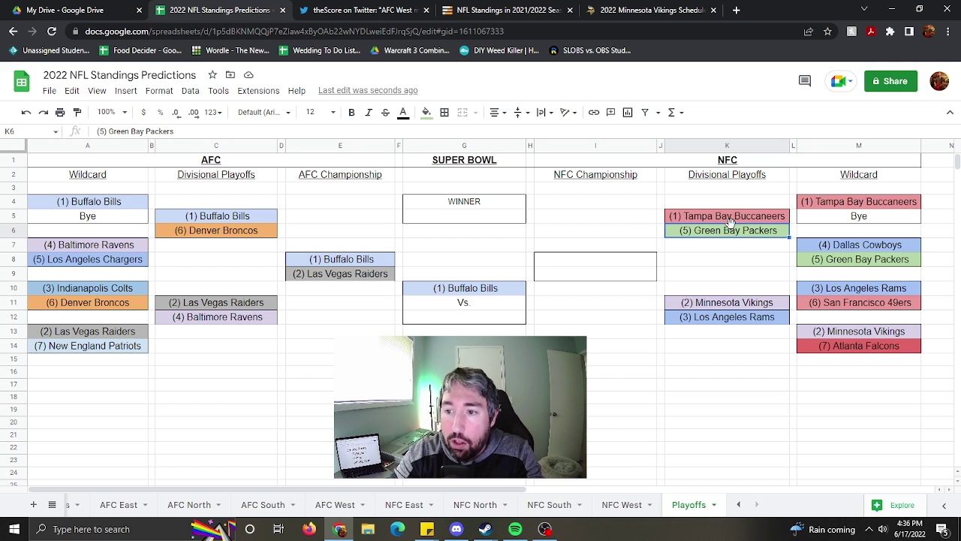
click(729, 219)
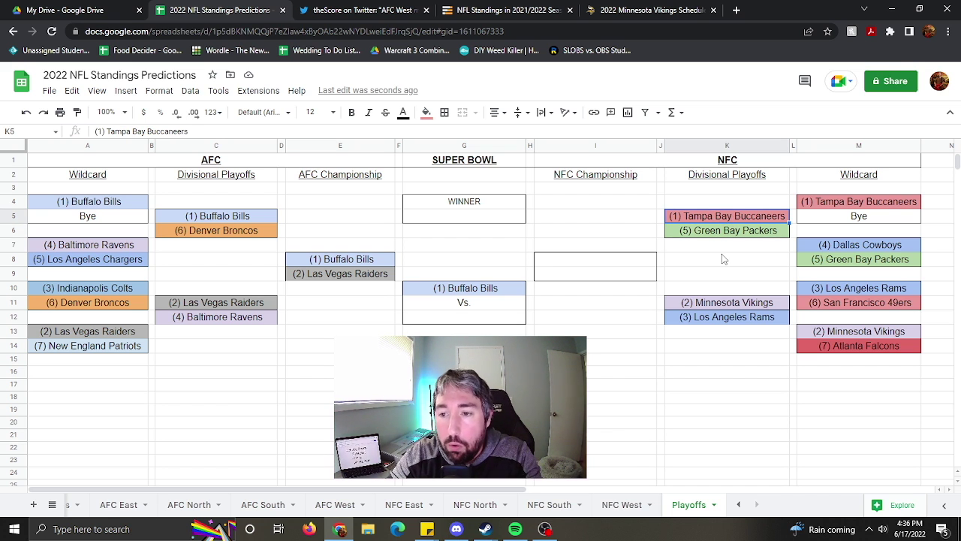
key(ctrl+c)
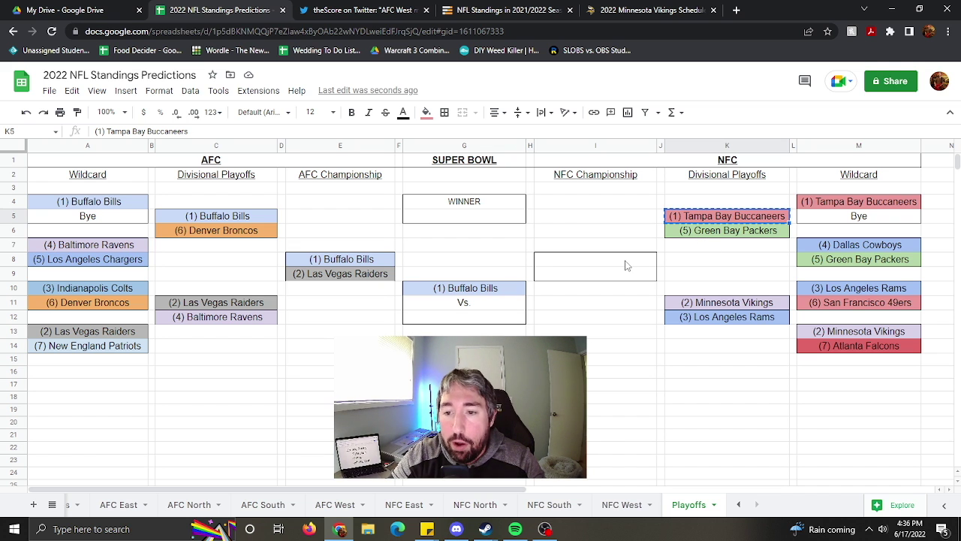
click(626, 264)
key(ctrl+v)
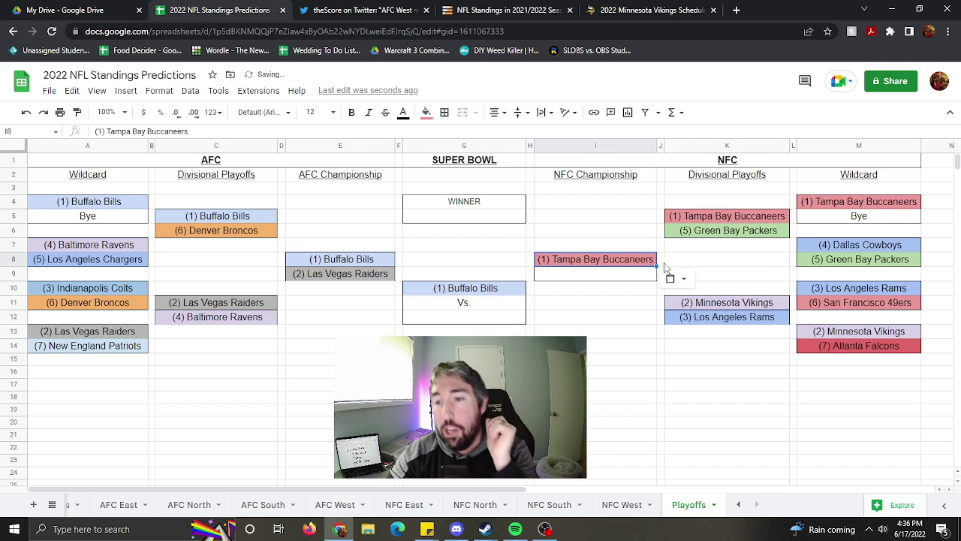
Advance the Los Angeles Rams over the Minnesota Vikings by copying their divisional entry into cell I9, beneath the Tampa Bay Buccaneers
click(745, 230)
click(743, 219)
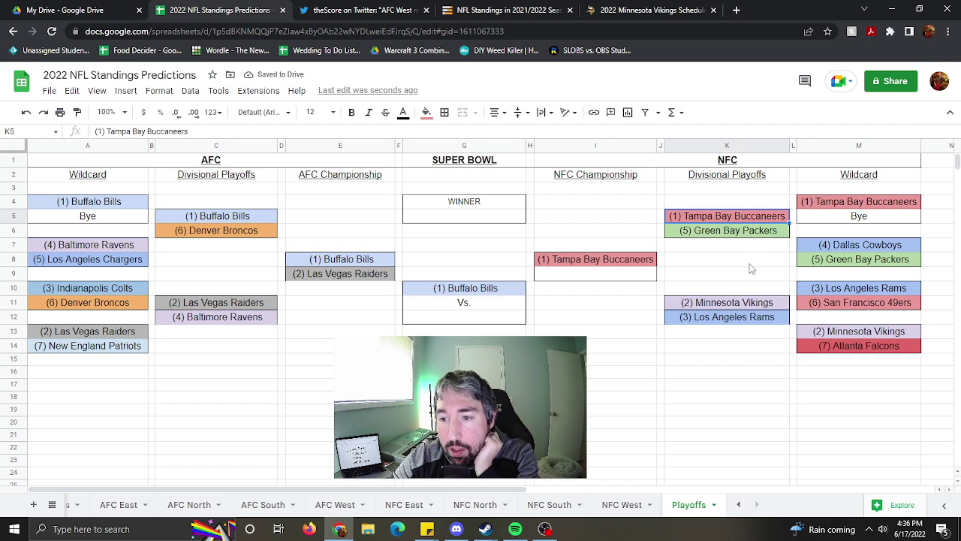
click(722, 318)
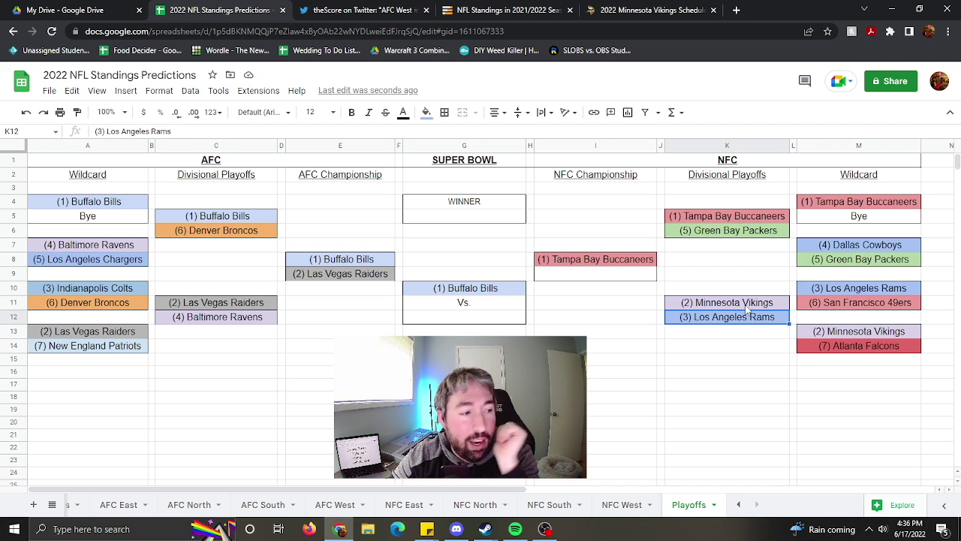
click(747, 306)
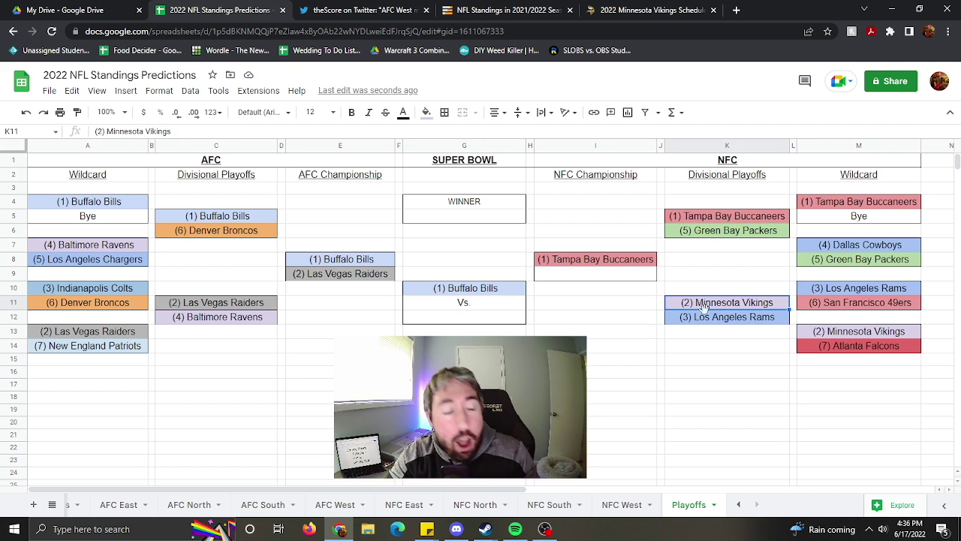
click(766, 219)
click(746, 233)
click(709, 306)
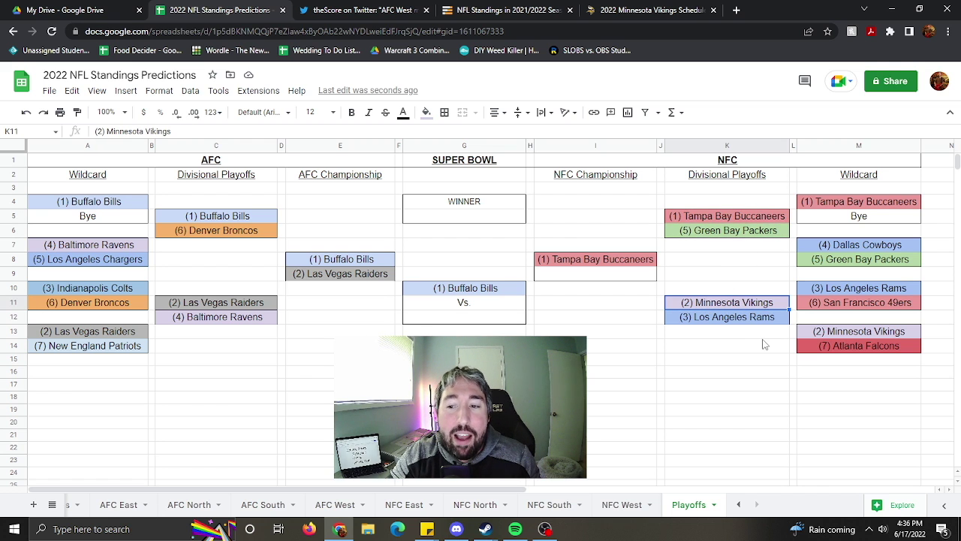
click(760, 319)
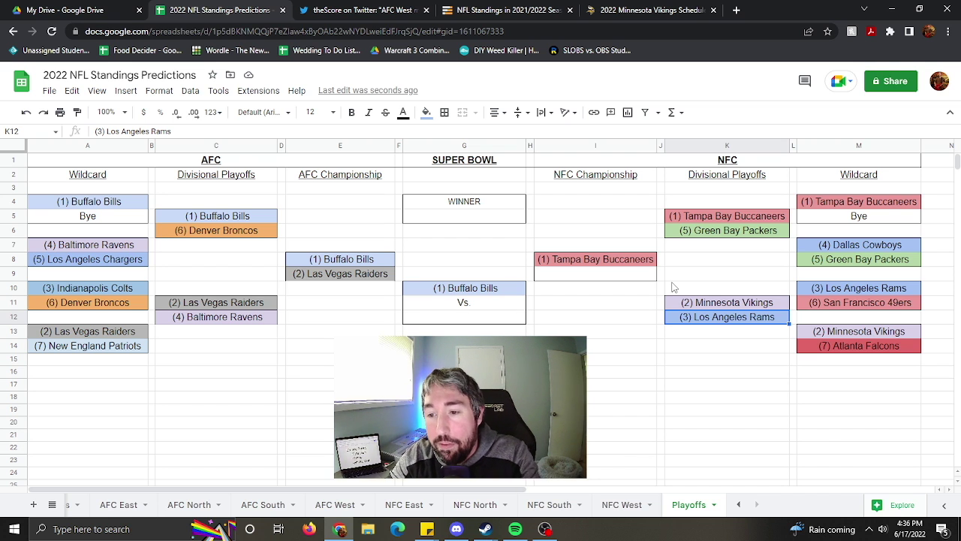
click(702, 304)
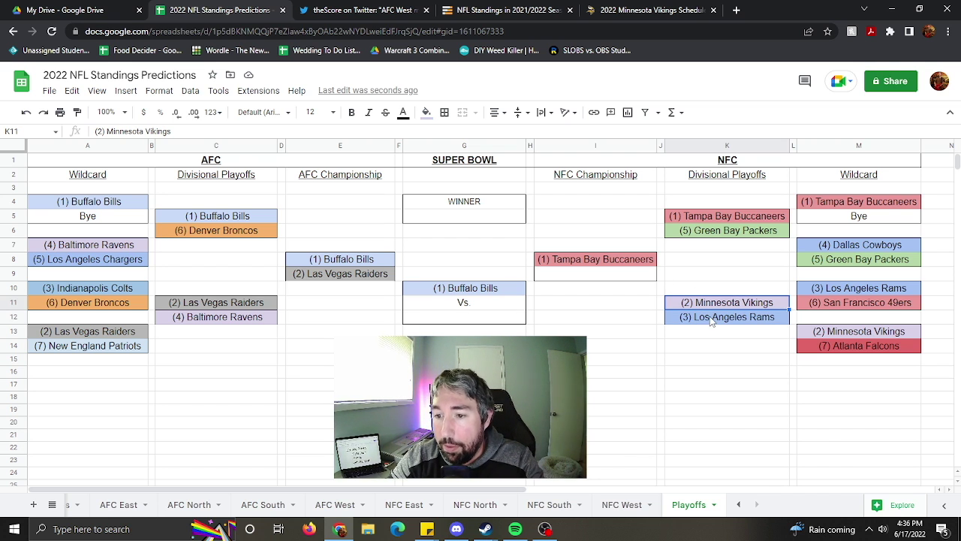
click(727, 319)
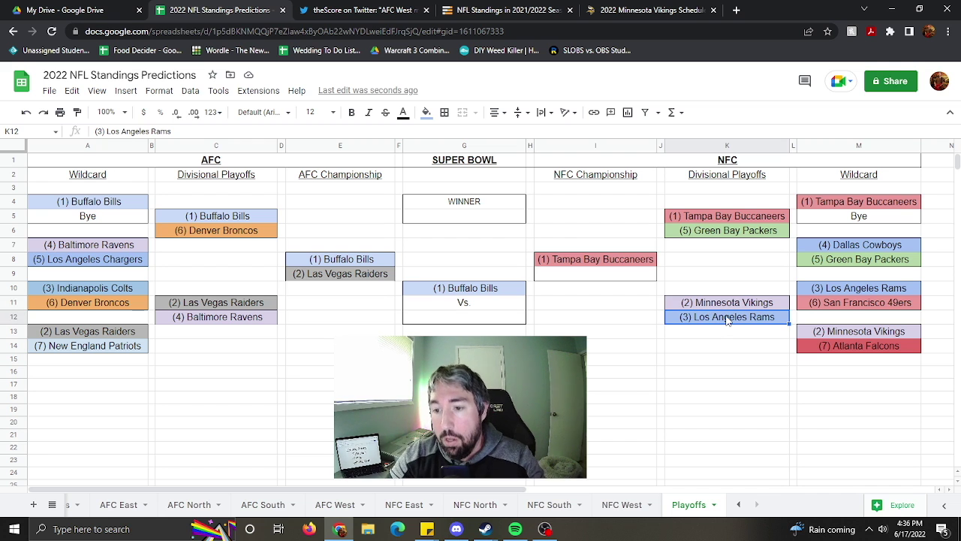
click(599, 280)
key(ctrl+v)
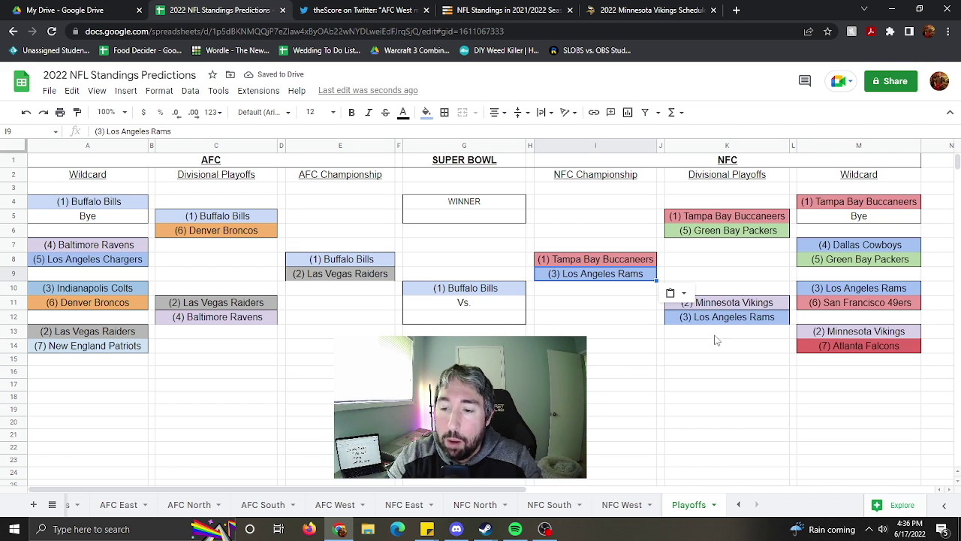
Review the predicted records on the AFC and NFC division sheets, then return to the Playoffs sheet
click(733, 305)
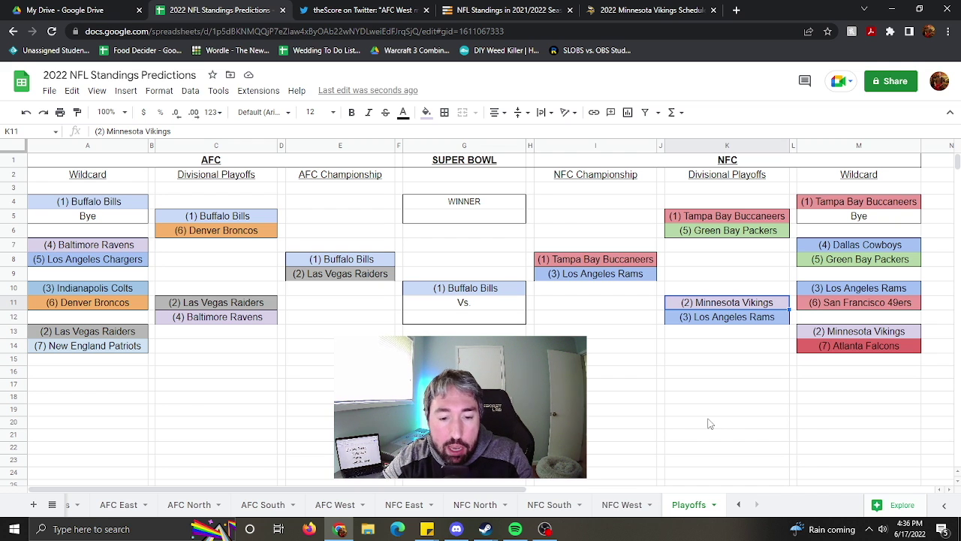
click(183, 507)
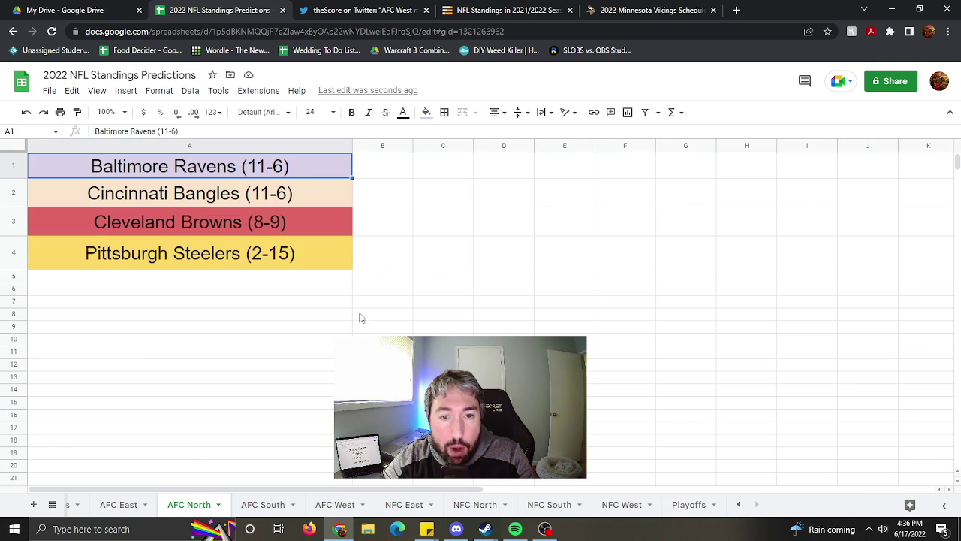
click(576, 507)
click(622, 504)
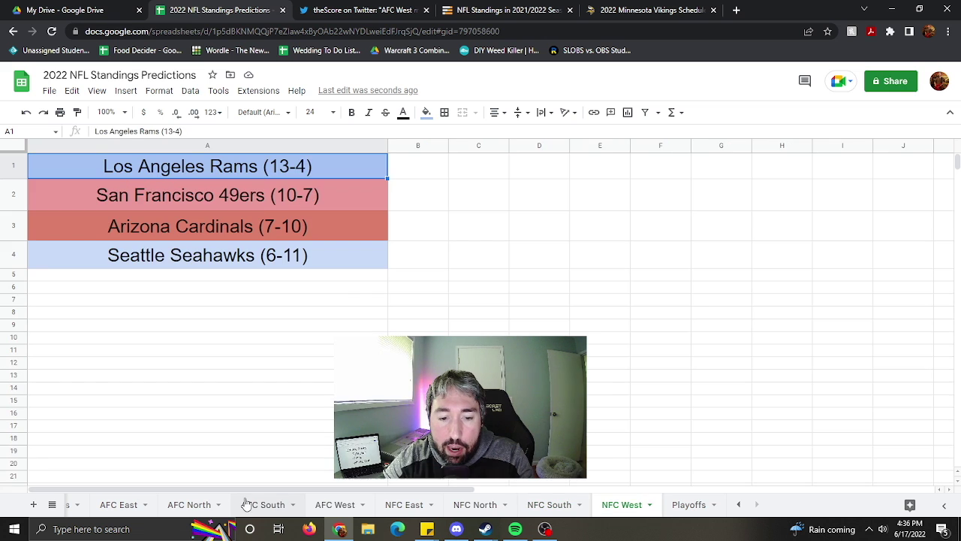
click(251, 504)
click(194, 506)
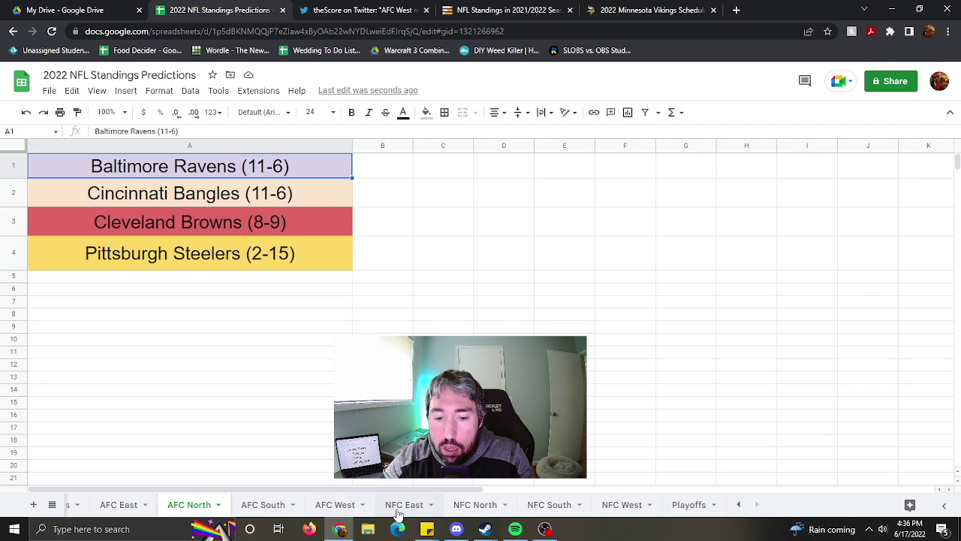
click(484, 506)
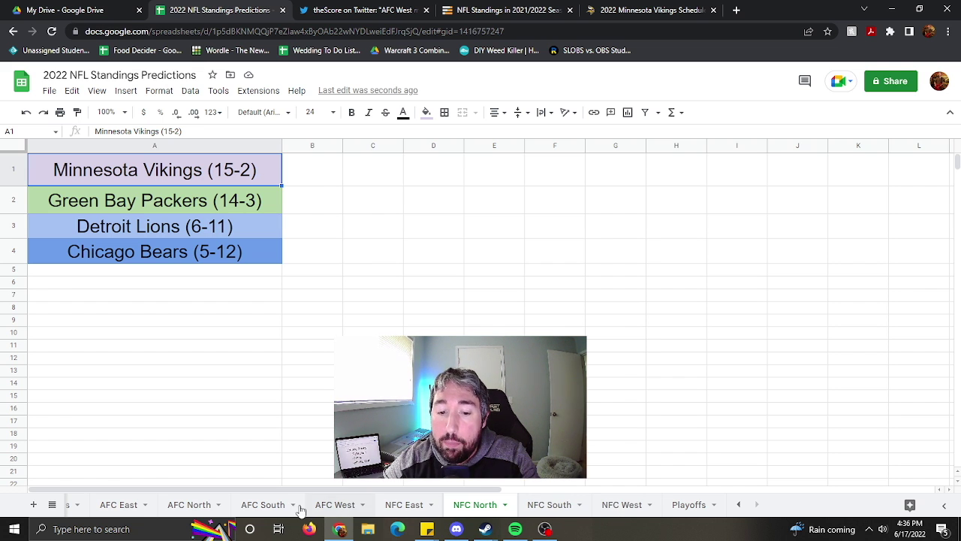
click(335, 504)
click(187, 170)
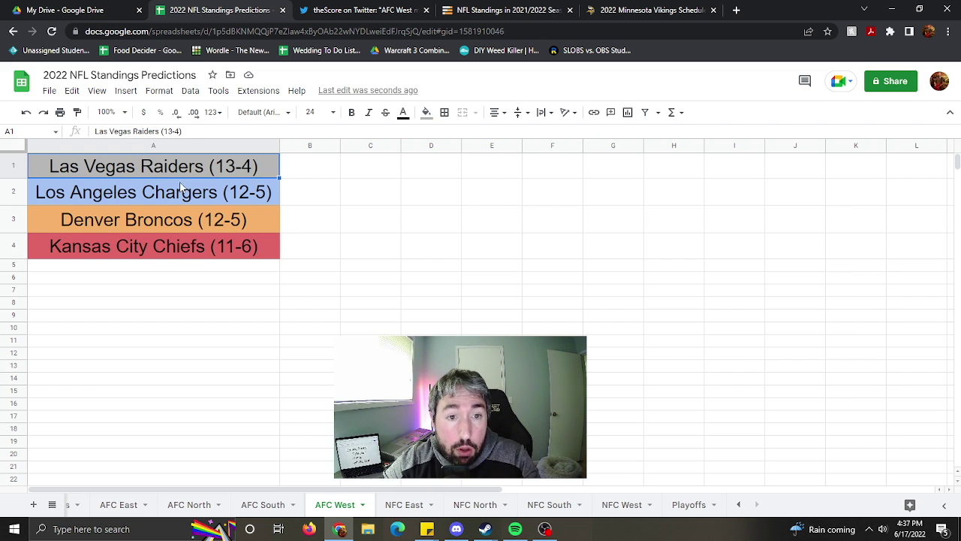
click(180, 188)
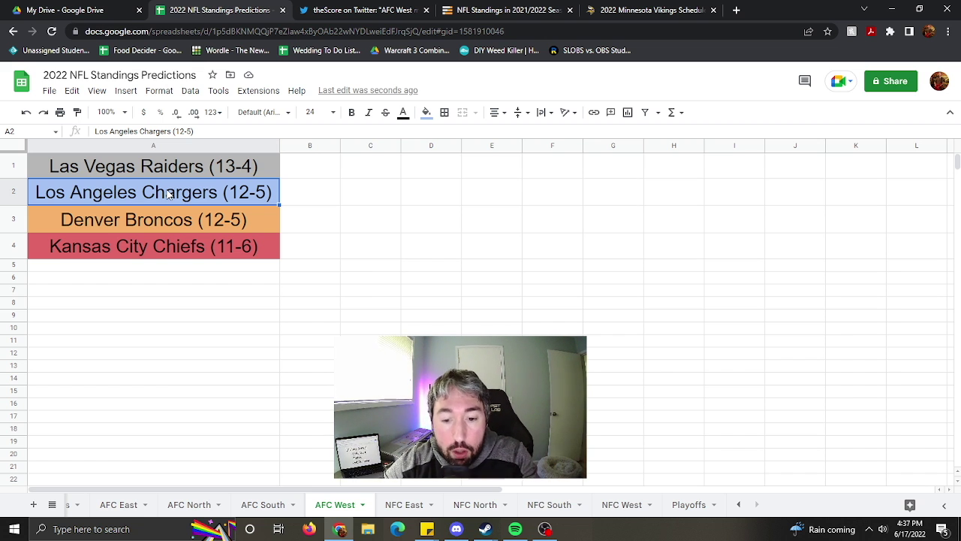
click(405, 507)
click(547, 507)
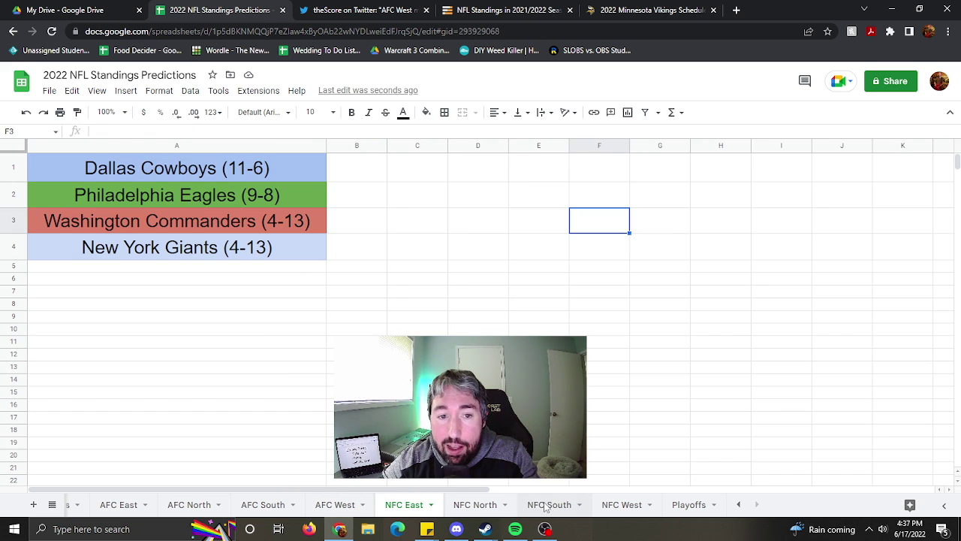
click(685, 507)
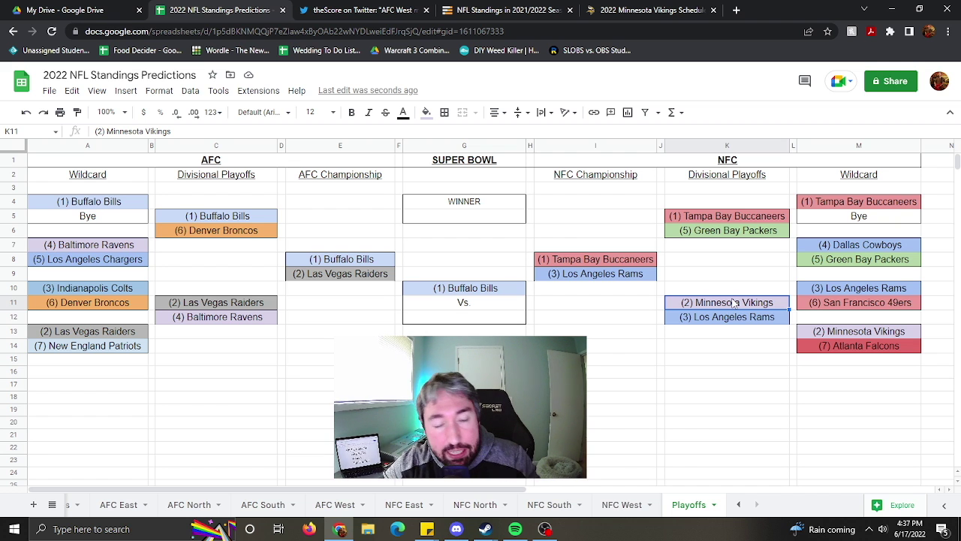
Send the Tampa Bay Buccaneers to the Super Bowl by copying their NFC Championship entry into cell G12
click(571, 261)
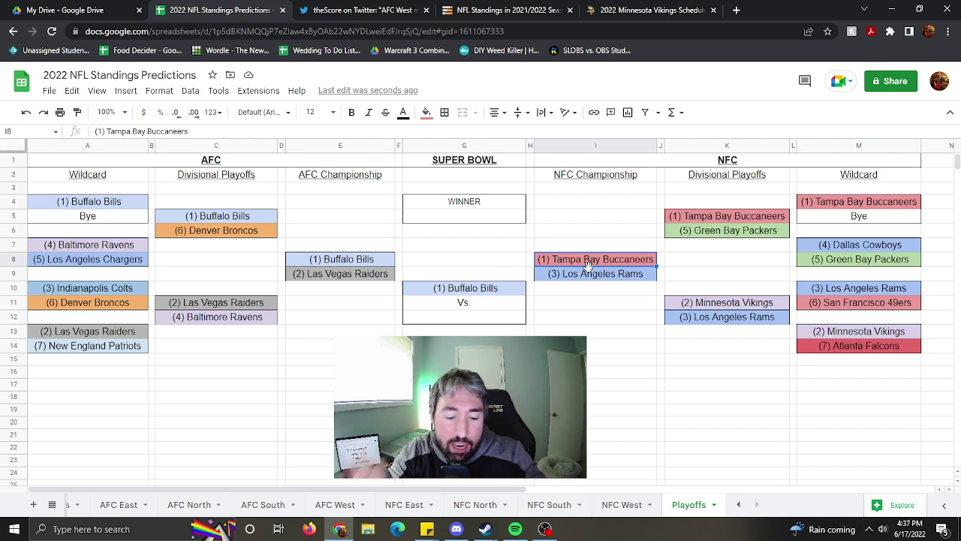
key(ctrl+c)
click(475, 318)
key(ctrl+v)
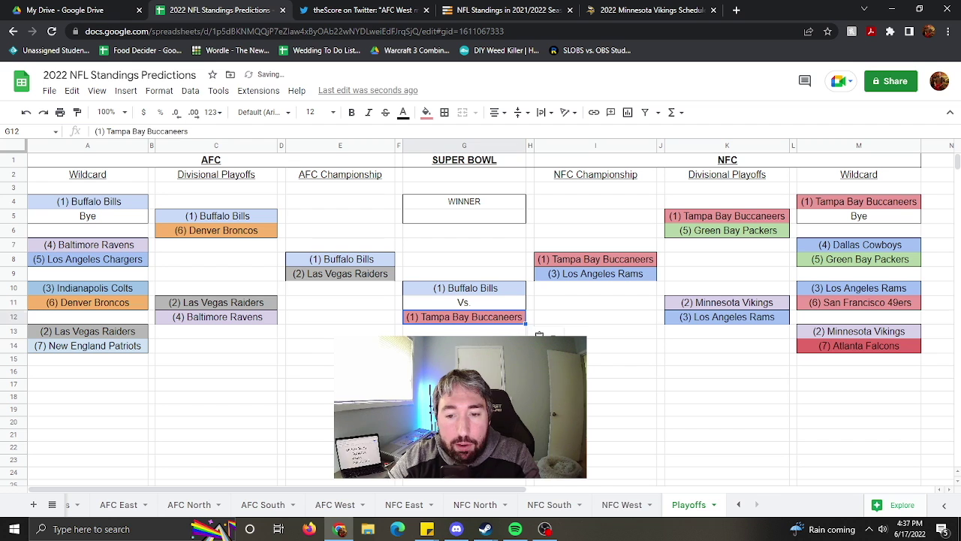
click(464, 346)
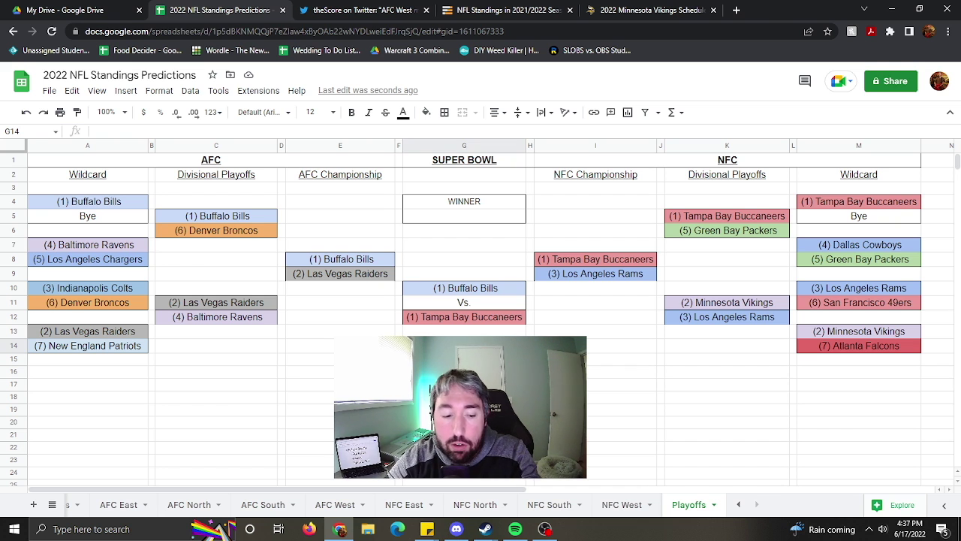
Place the copied Tampa Bay Buccaneers entry in cell G5 as the Super Bowl winner
click(481, 291)
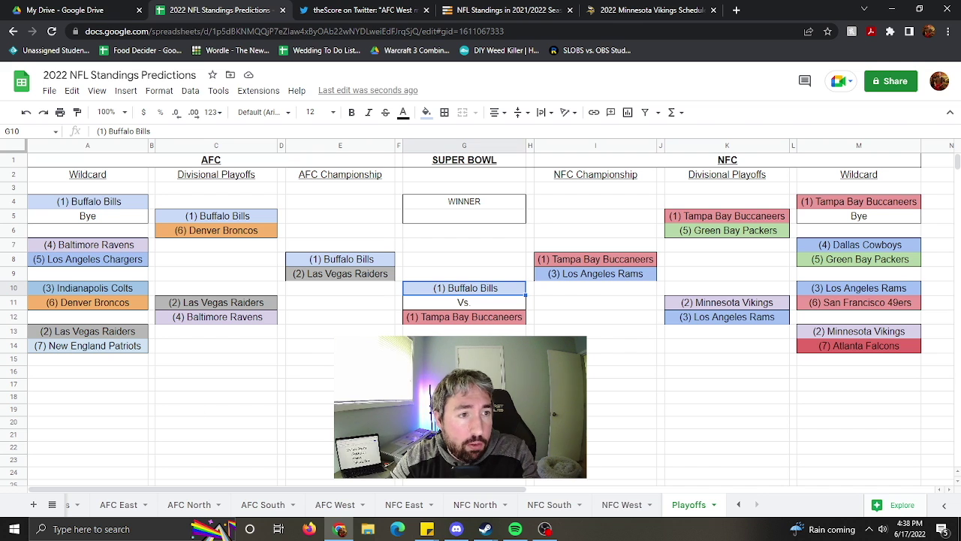
click(545, 528)
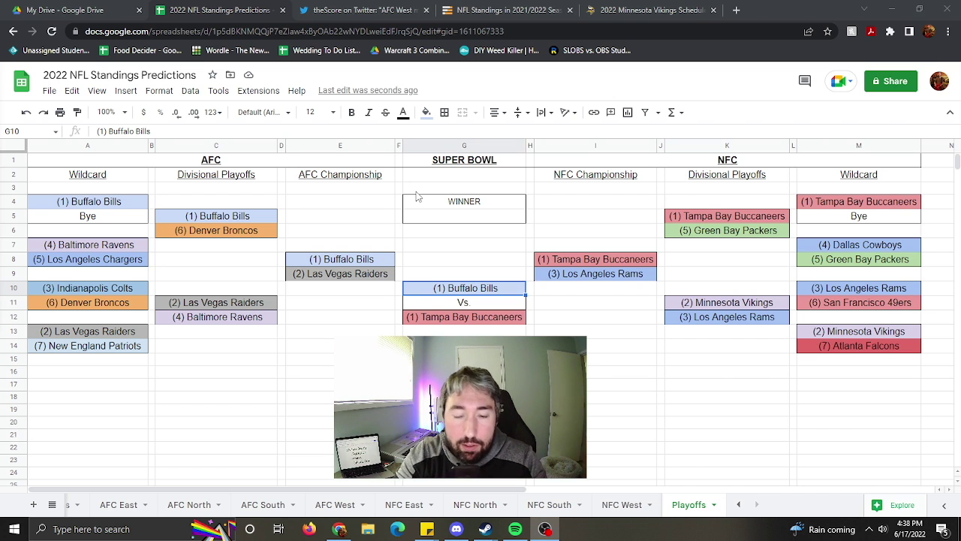
click(482, 219)
key(ctrl+v)
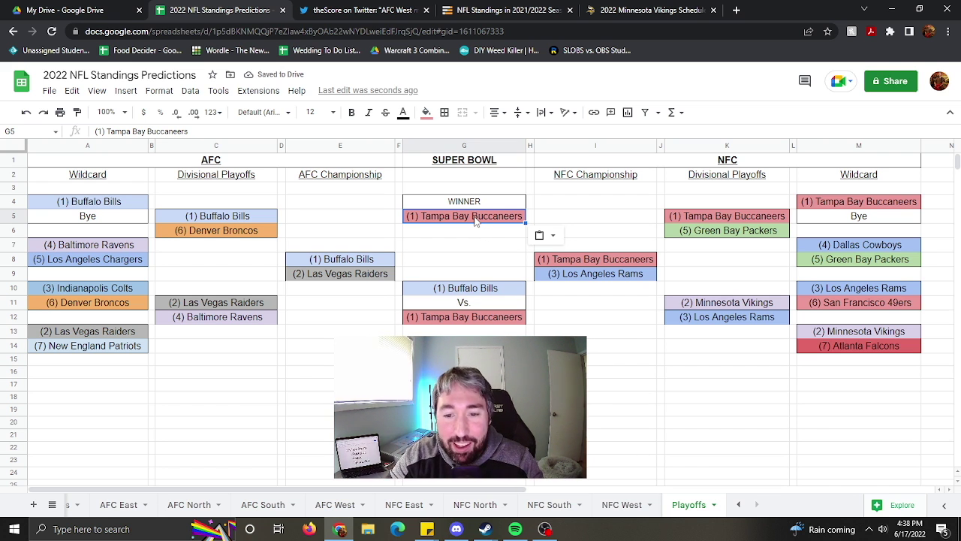
Make the Buffalo Bills the Super Bowl winner by copying their entry from G10 into cell G5
click(486, 292)
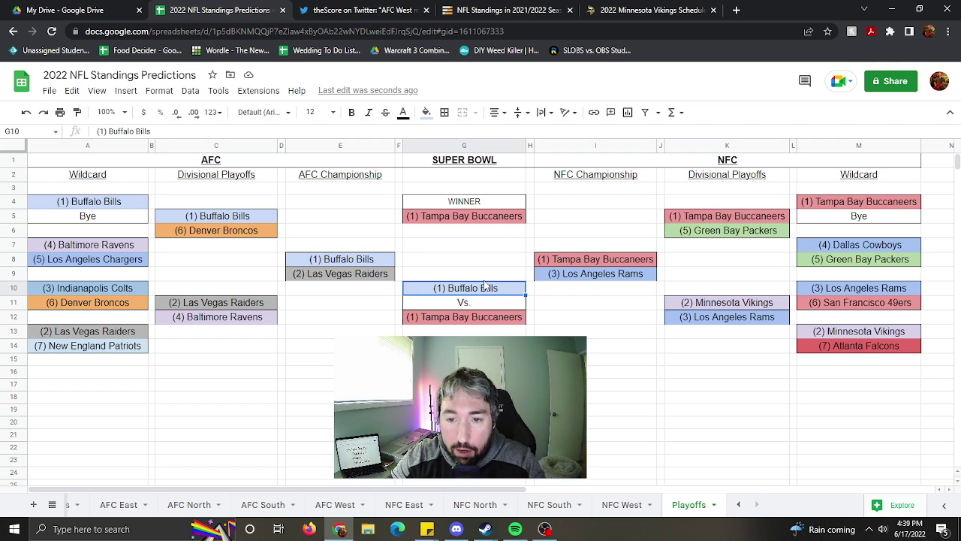
click(497, 225)
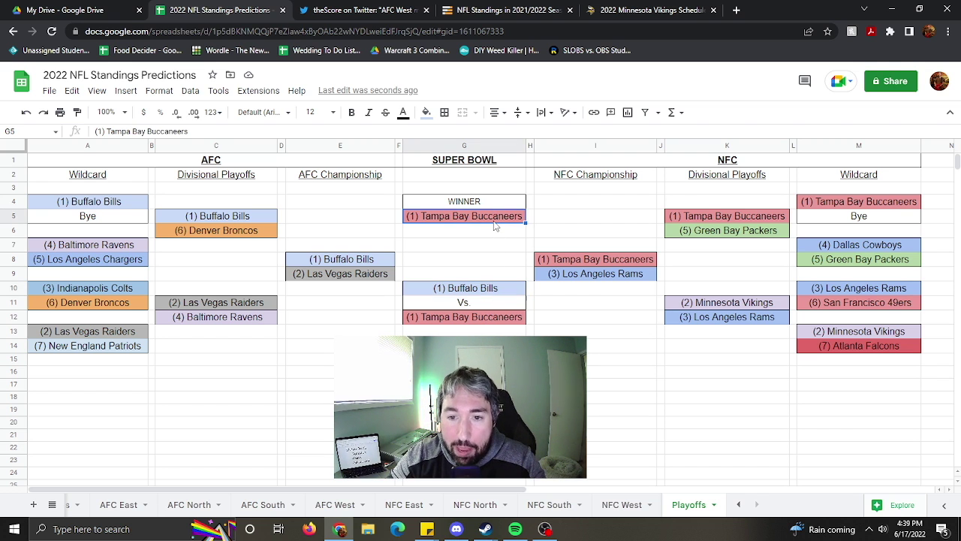
click(479, 295)
key(ctrl+c)
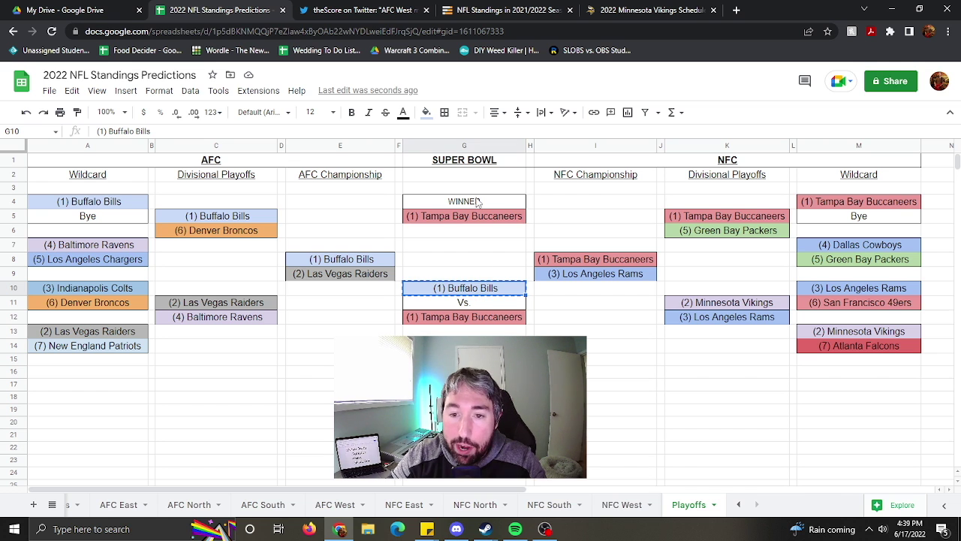
click(470, 218)
key(ctrl+v)
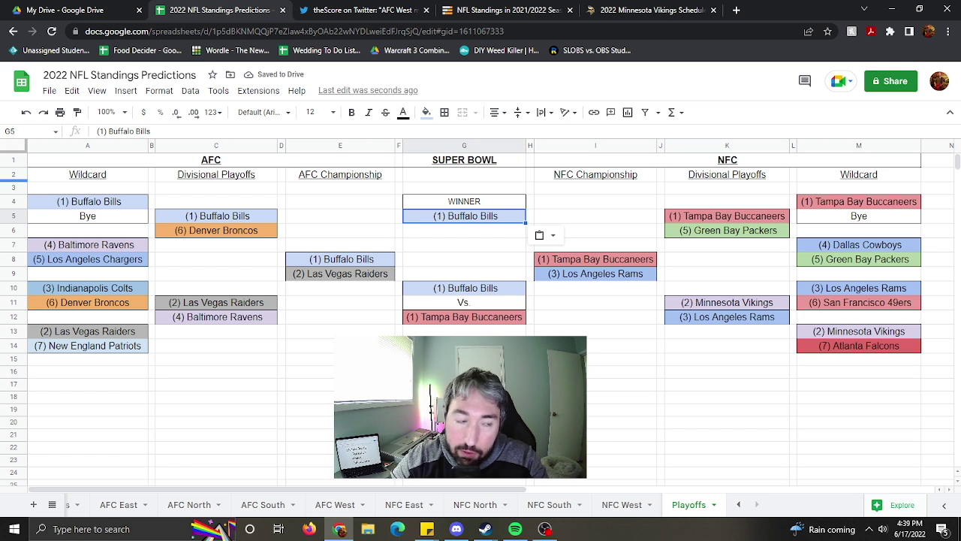
Search the web in a new tab for "what number is the next super bowl" and expand the related question "Is this Super Bowl 53 or 54?"
click(474, 234)
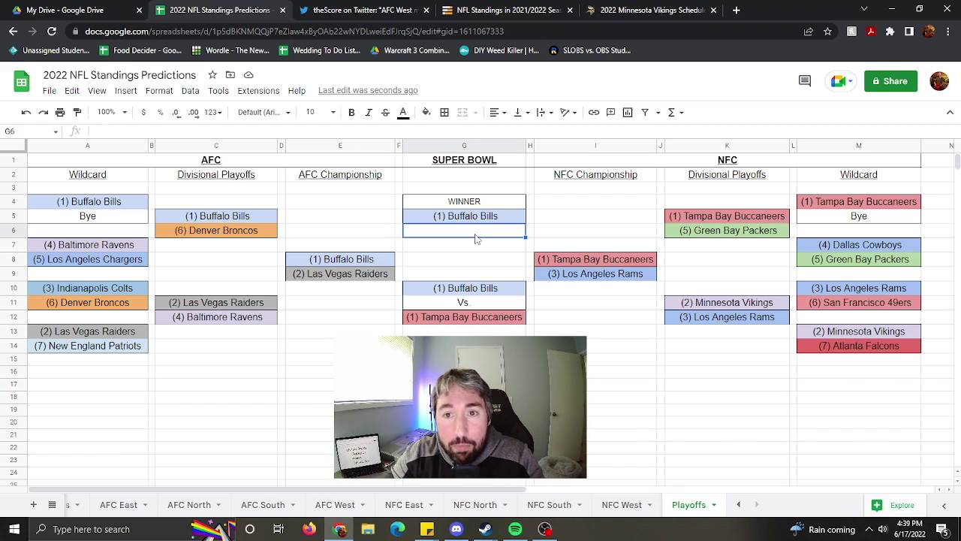
click(737, 9)
text(what number is the next)
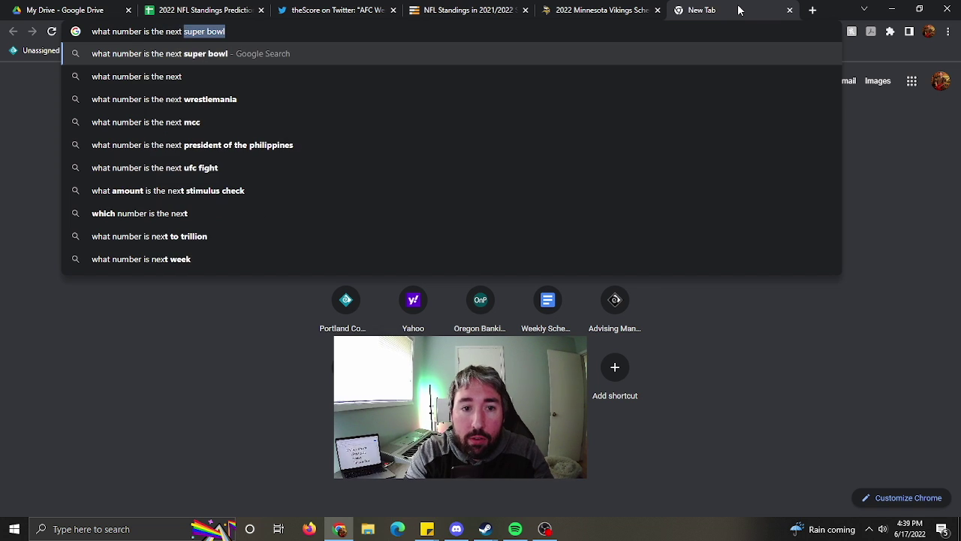
text( super)
key(Return)
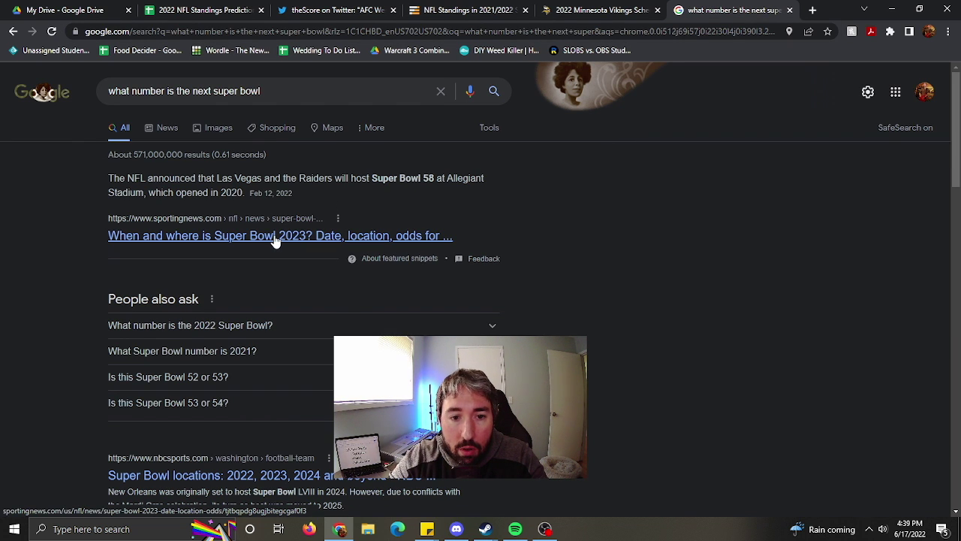
click(493, 403)
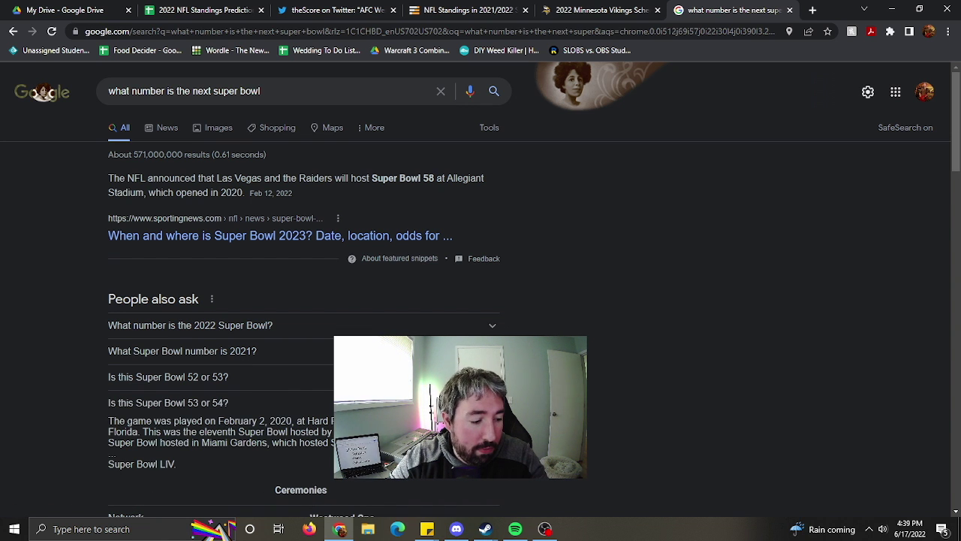
Open the Super Bowl LIV Wikipedia result and follow its links to each succeeding game until the Super Bowl LVII article
scroll(385, 320, down, 6)
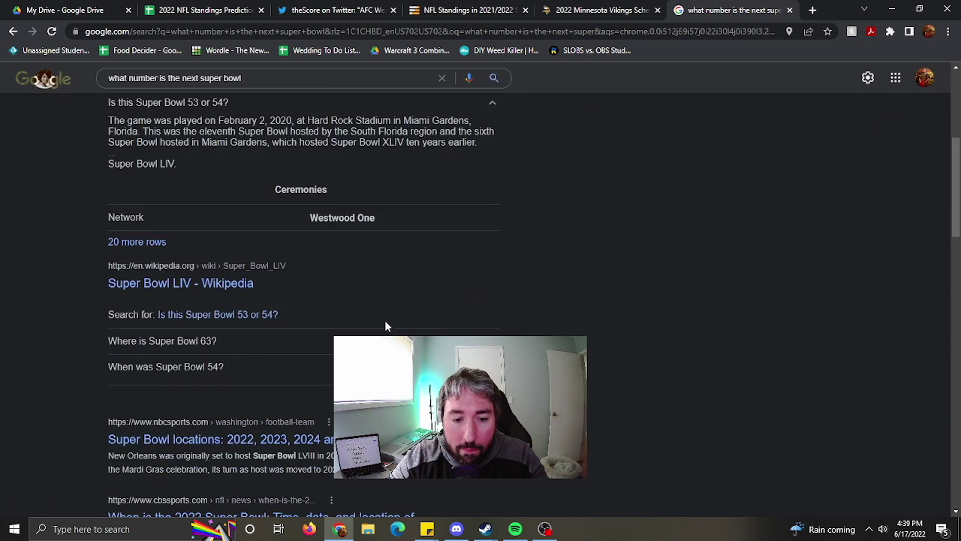
click(223, 290)
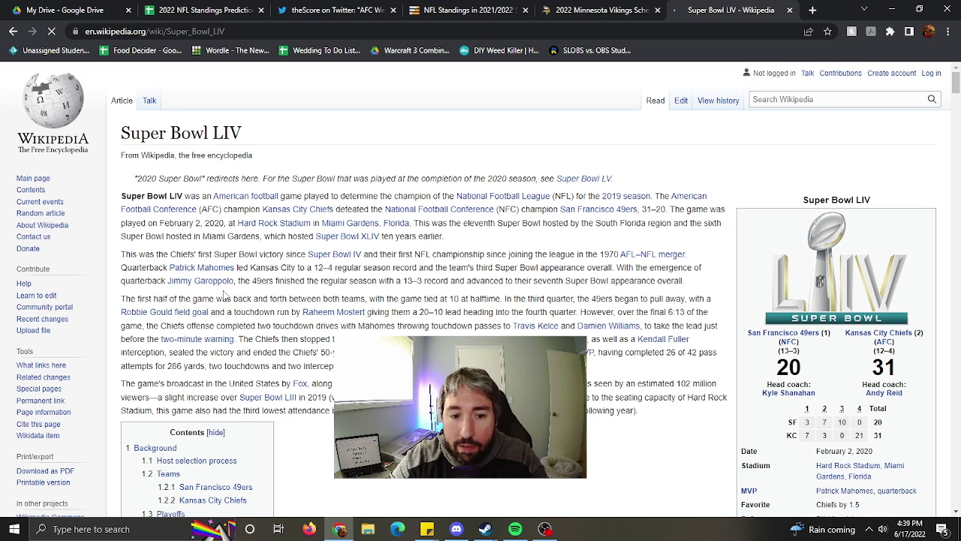
scroll(806, 369, down, 6)
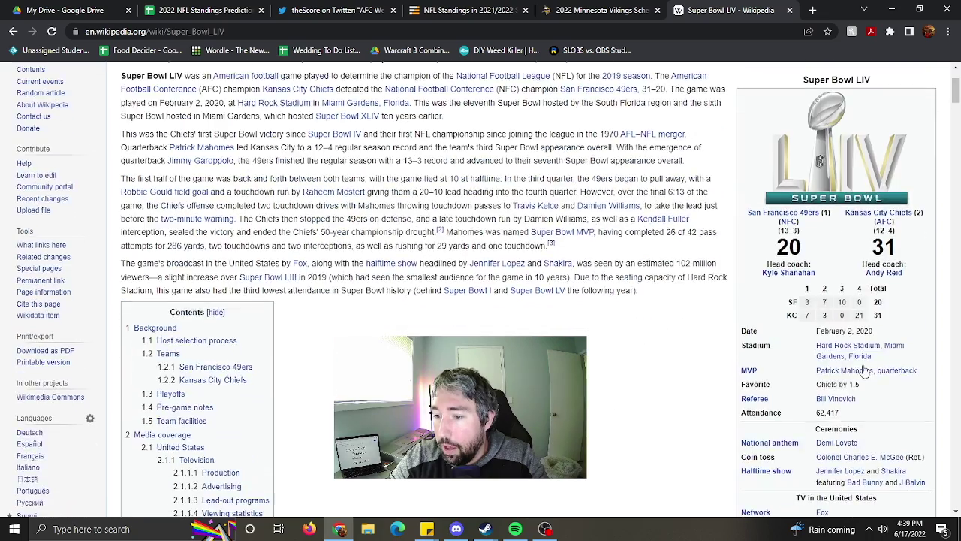
click(905, 412)
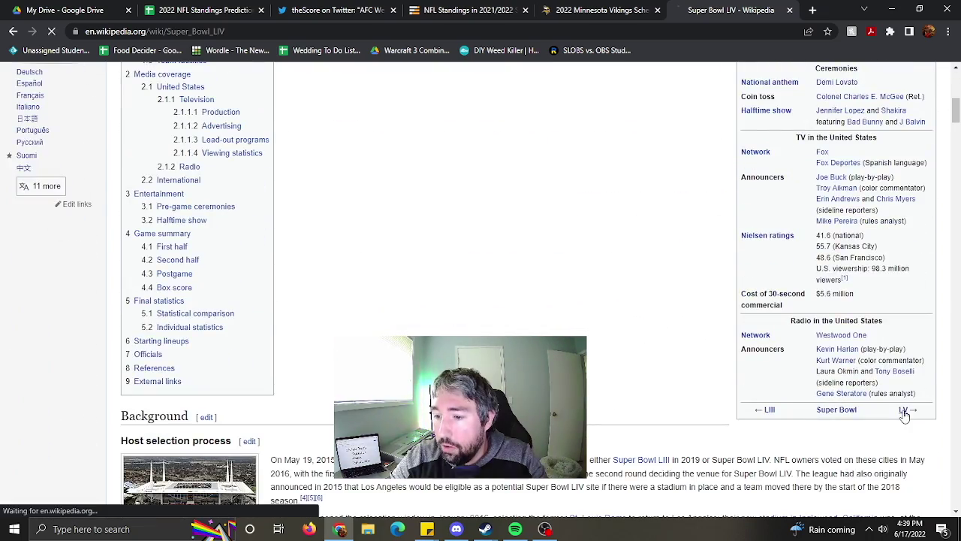
scroll(905, 415, down, 8)
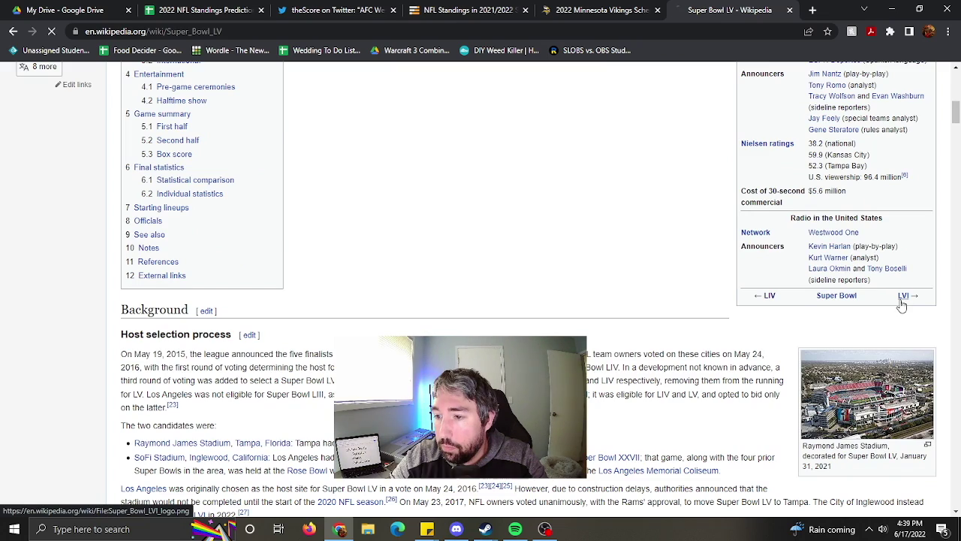
click(903, 295)
scroll(721, 391, down, 10)
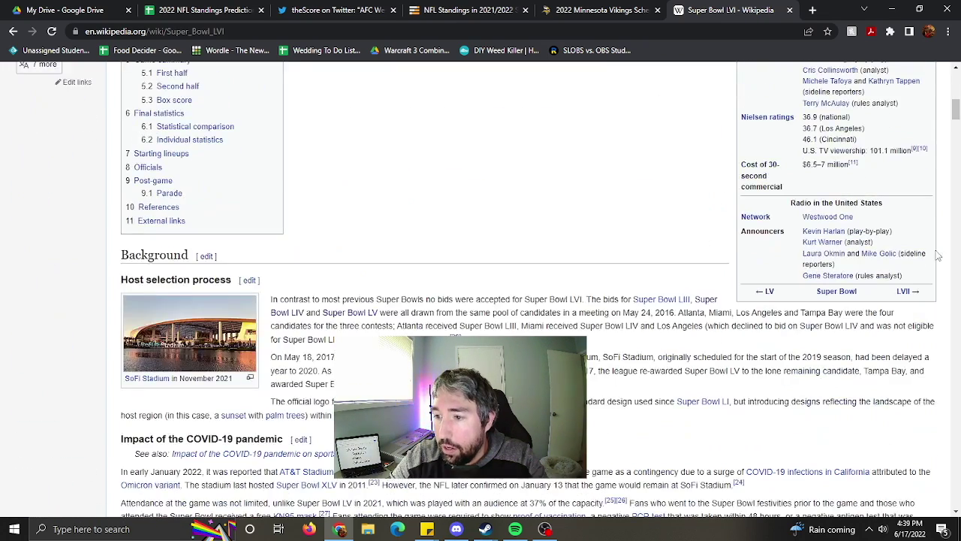
click(912, 294)
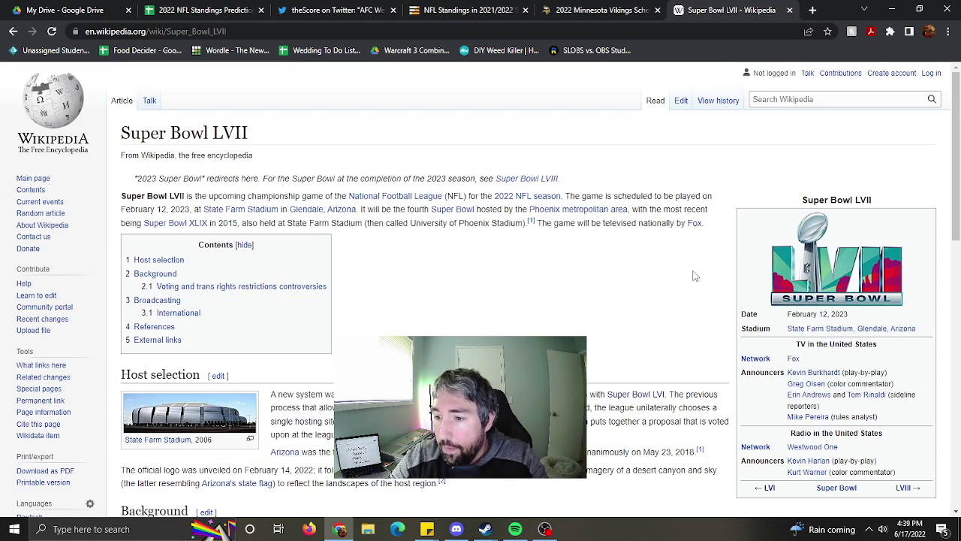
Read through the introduction and game details of the Super Bowl LVII article
scroll(695, 276, down, 2)
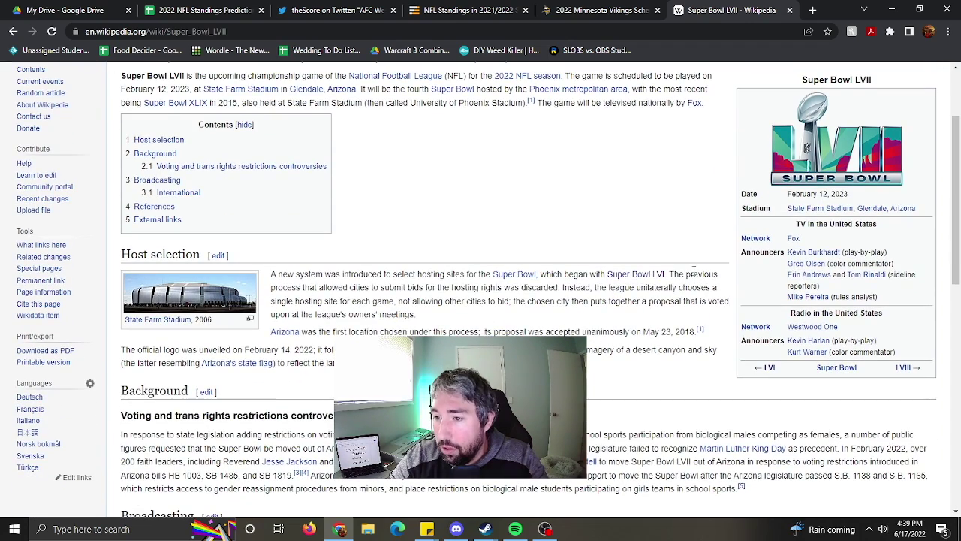
scroll(601, 260, up, 1)
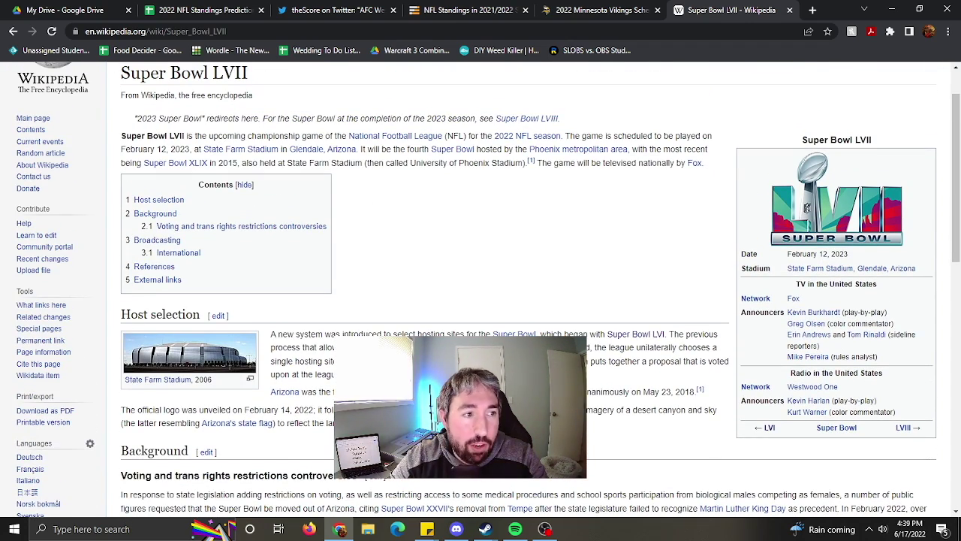
key(alt+Tab)
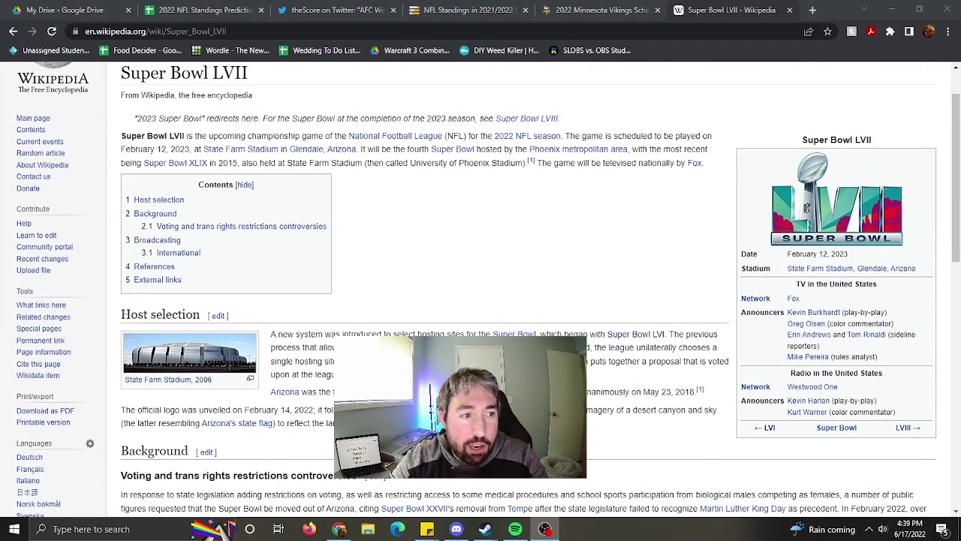
click(585, 253)
scroll(557, 234, up, 1)
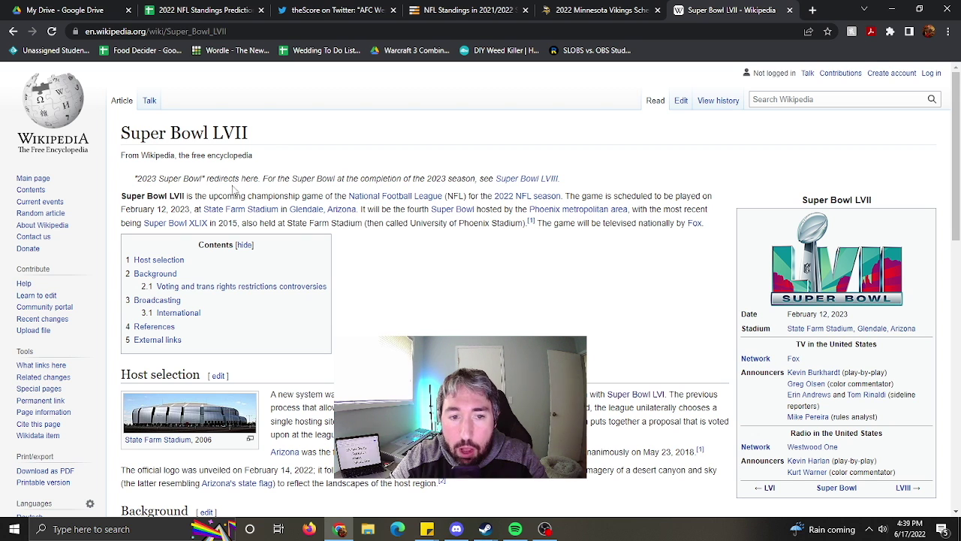
Search the web in a new tab for "lvii in roman numerals", then close that tab
click(811, 10)
text(LVII in ro)
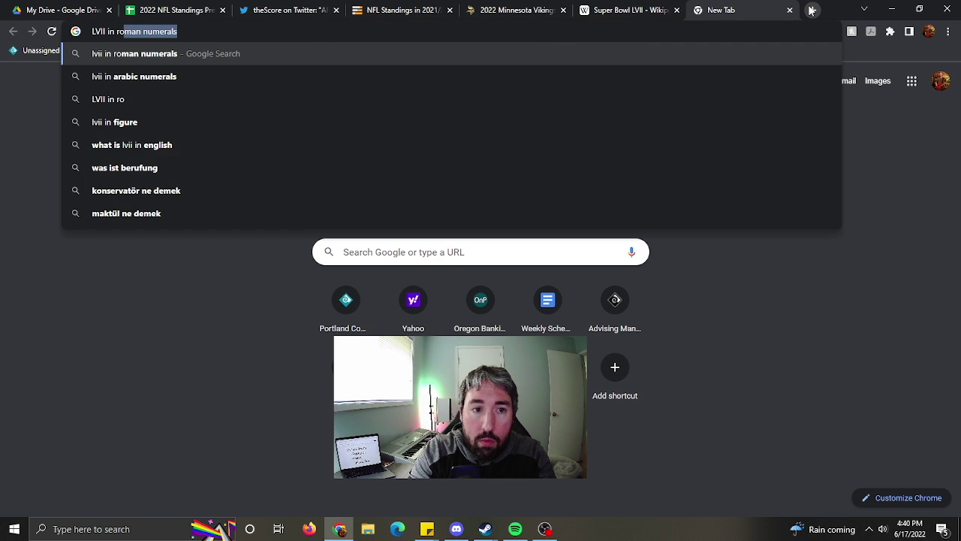
key(Return)
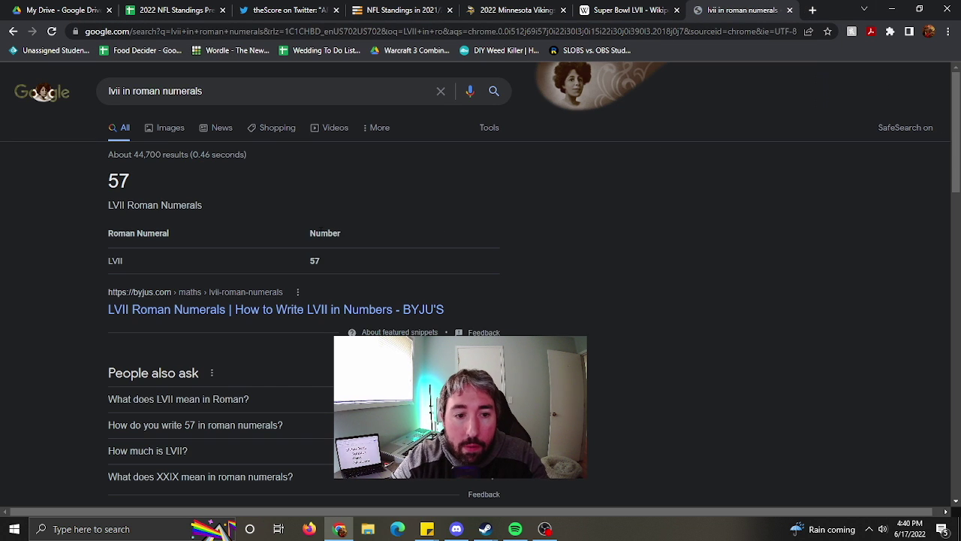
click(789, 9)
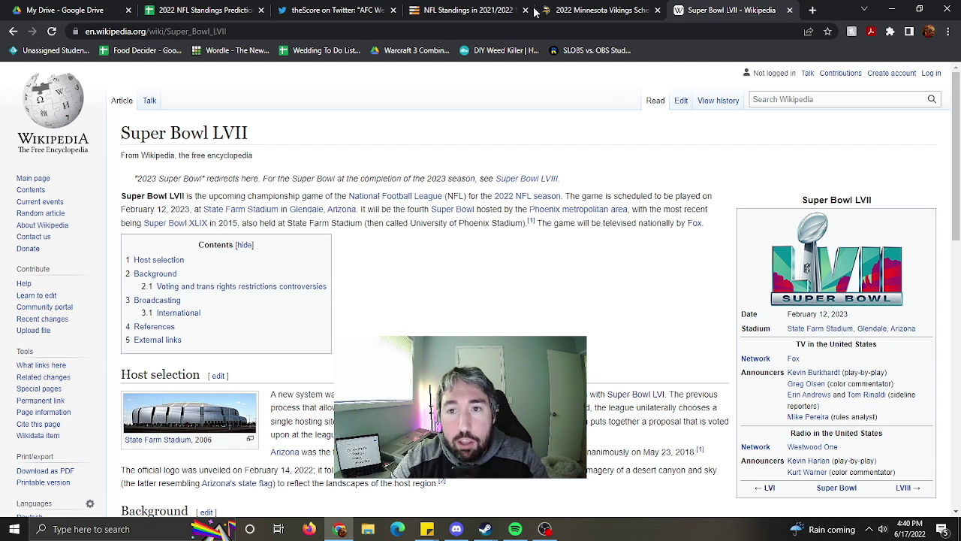
Return to the 2022 NFL Standings Predictions spreadsheet and review the Super Bowl matchup in cells G10 and G12
click(331, 10)
click(206, 8)
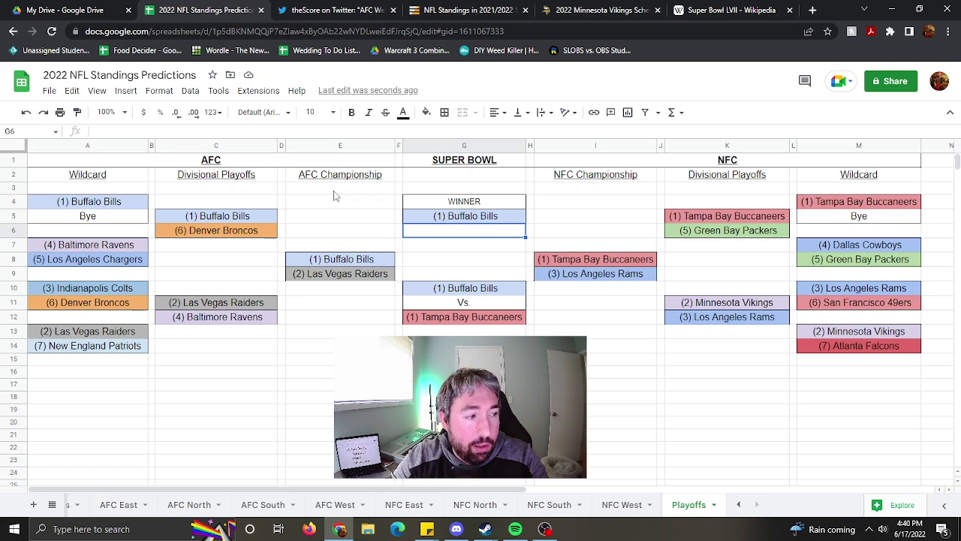
click(486, 316)
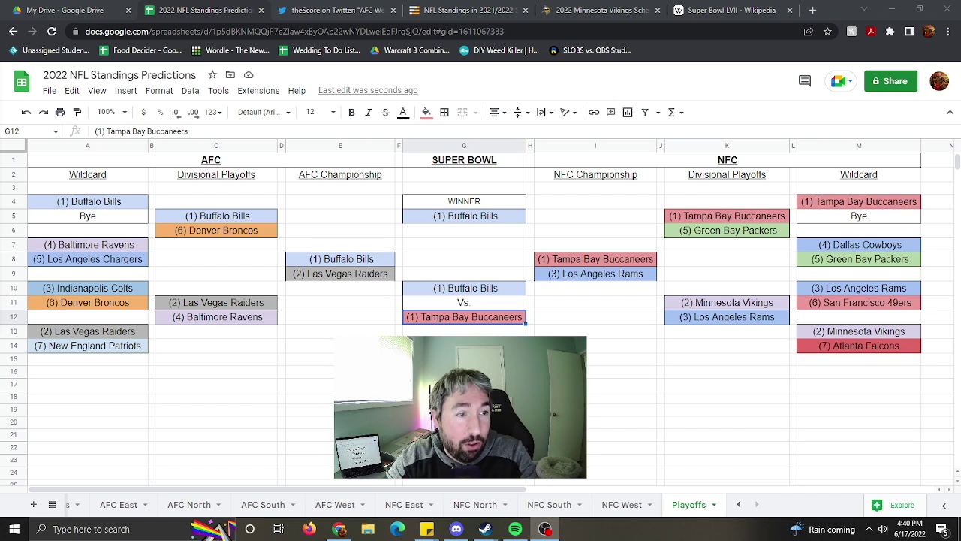
click(490, 291)
click(464, 321)
click(465, 294)
click(463, 322)
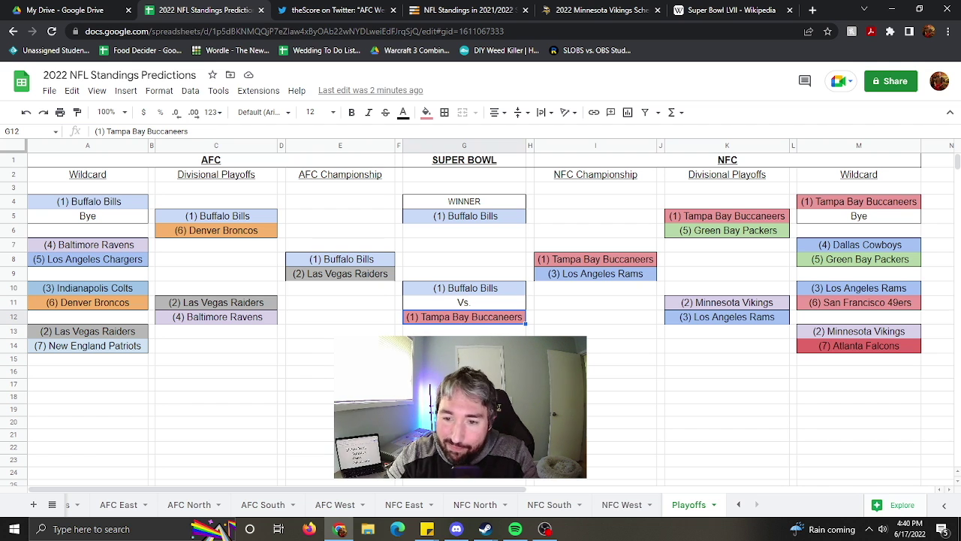
click(727, 358)
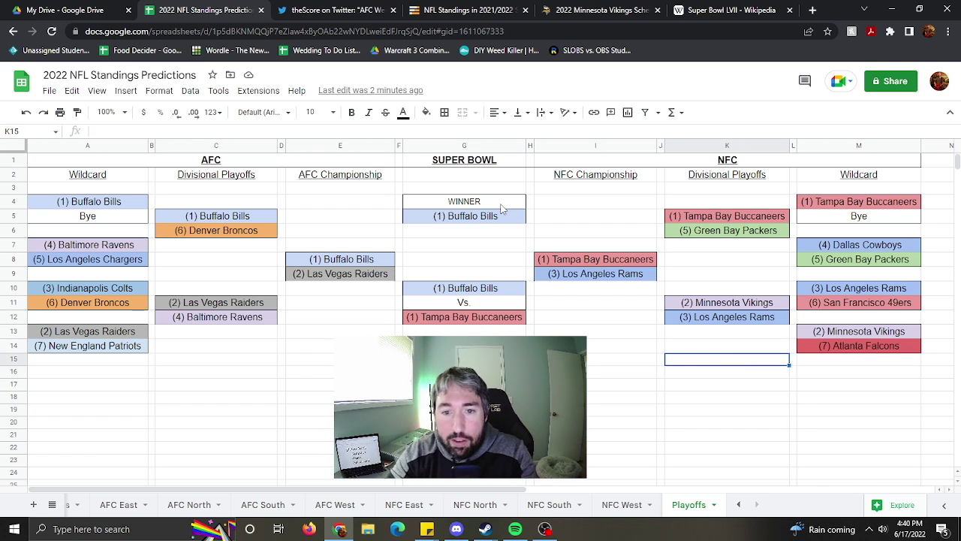